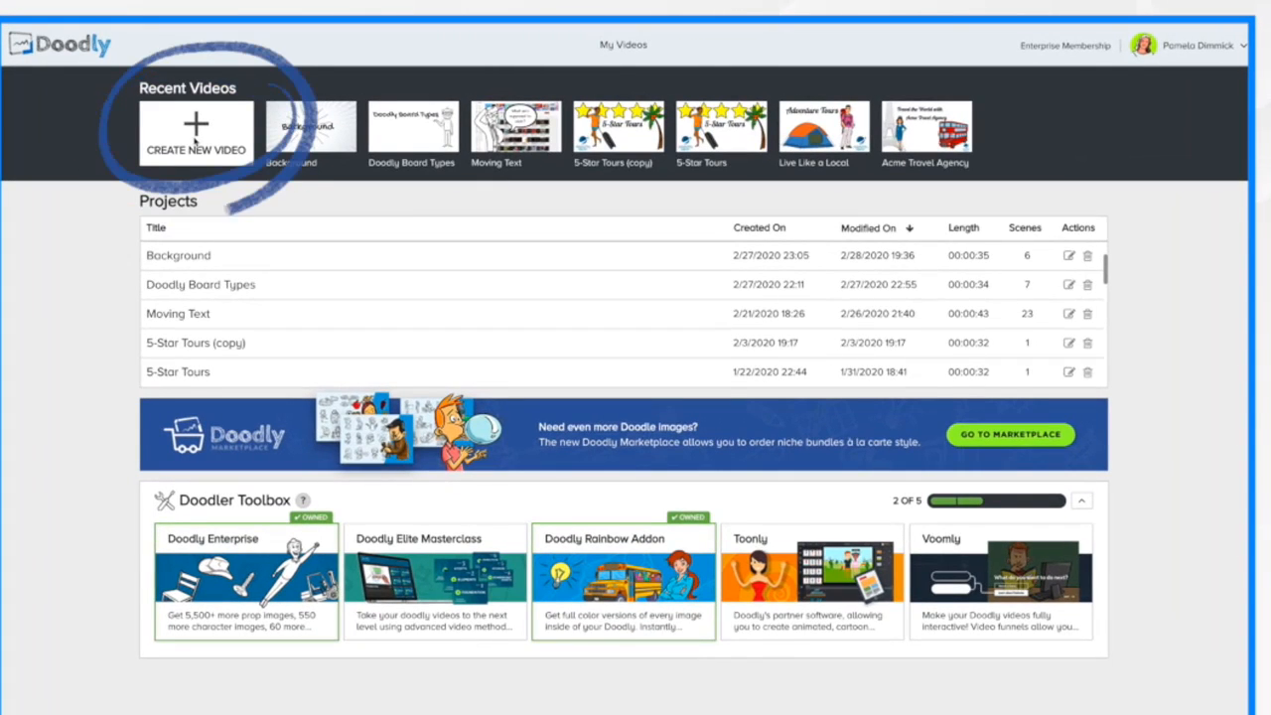
Create a new whiteboard video titled "Cat Doctor" at 1080p (1920x1080) resolution.
click(197, 142)
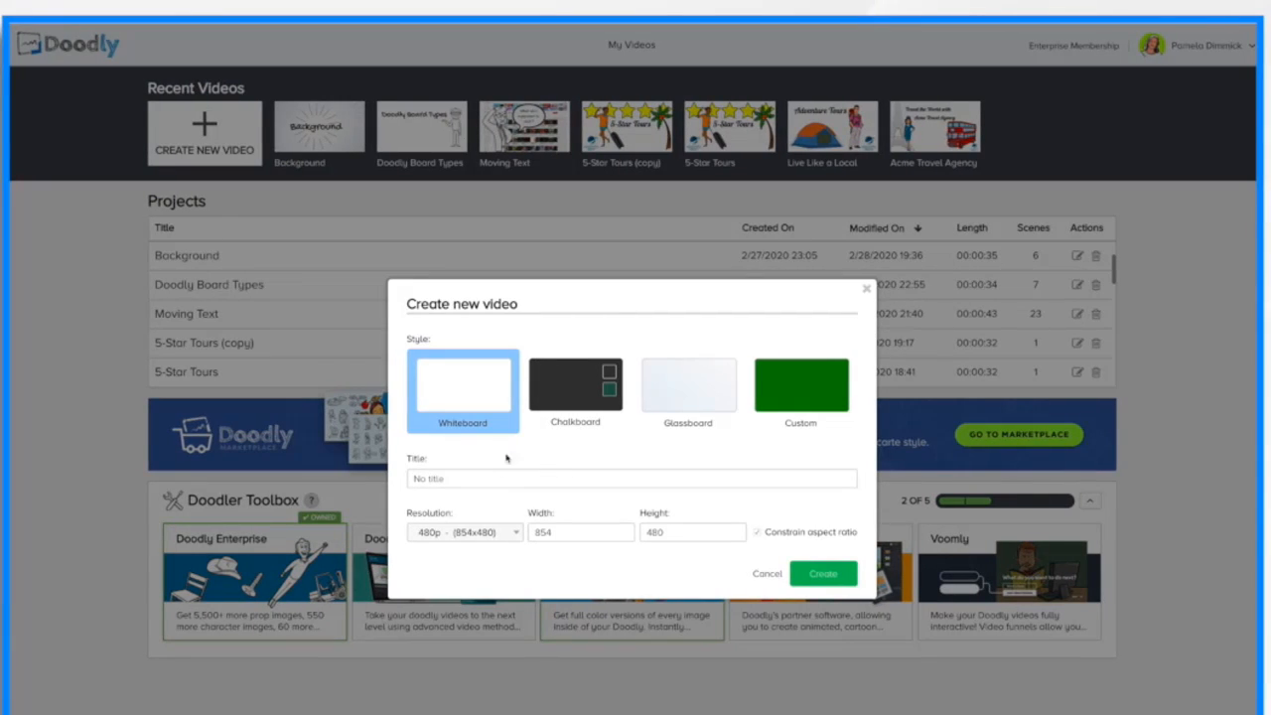
text(Cat Doctor)
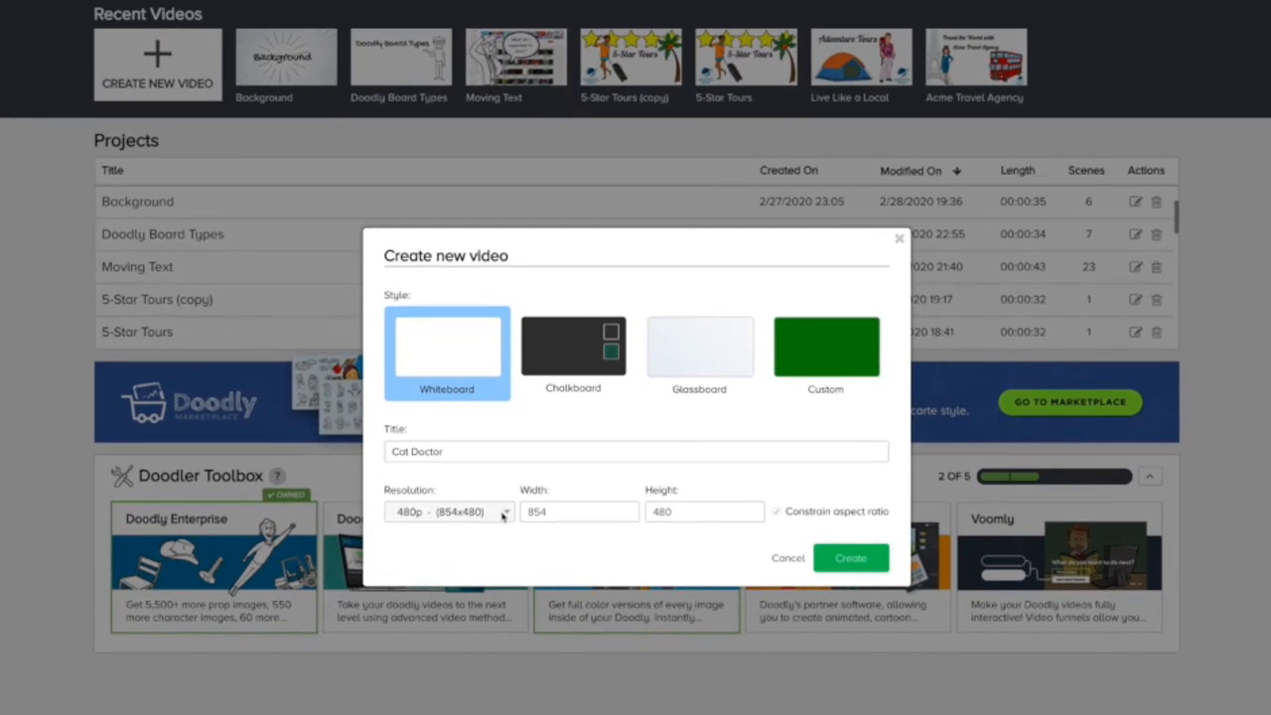
click(504, 513)
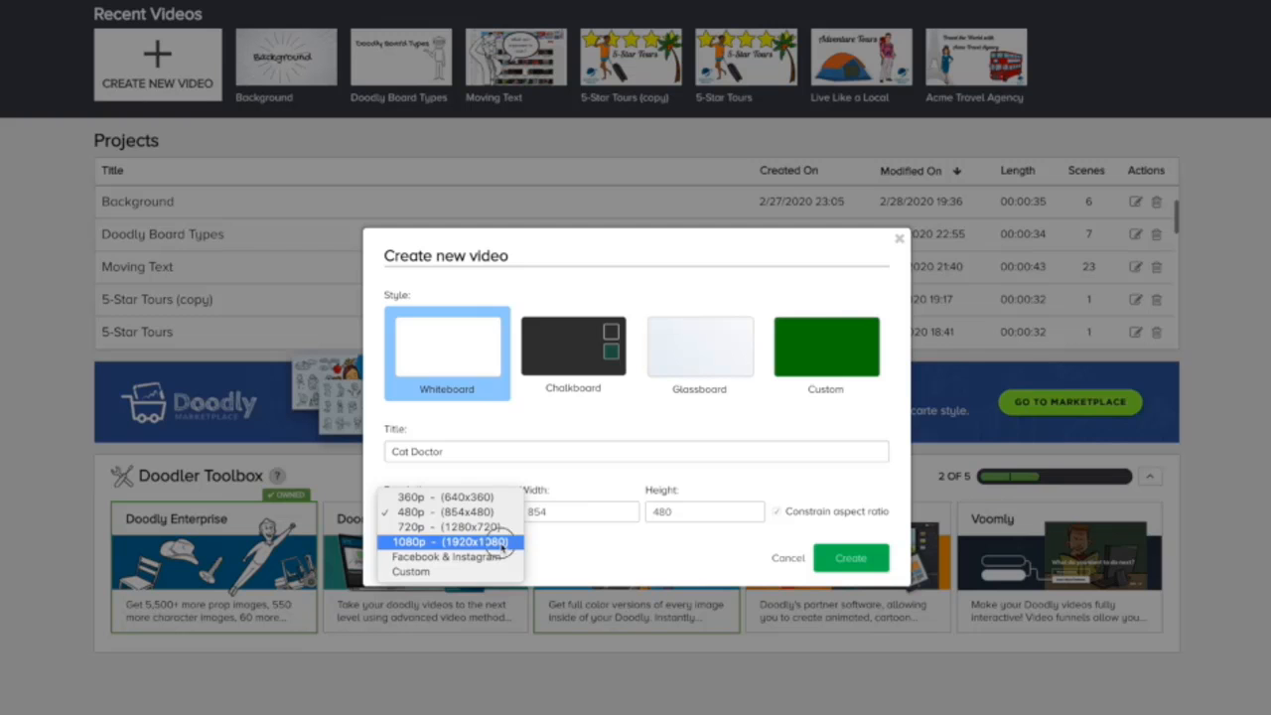
click(505, 543)
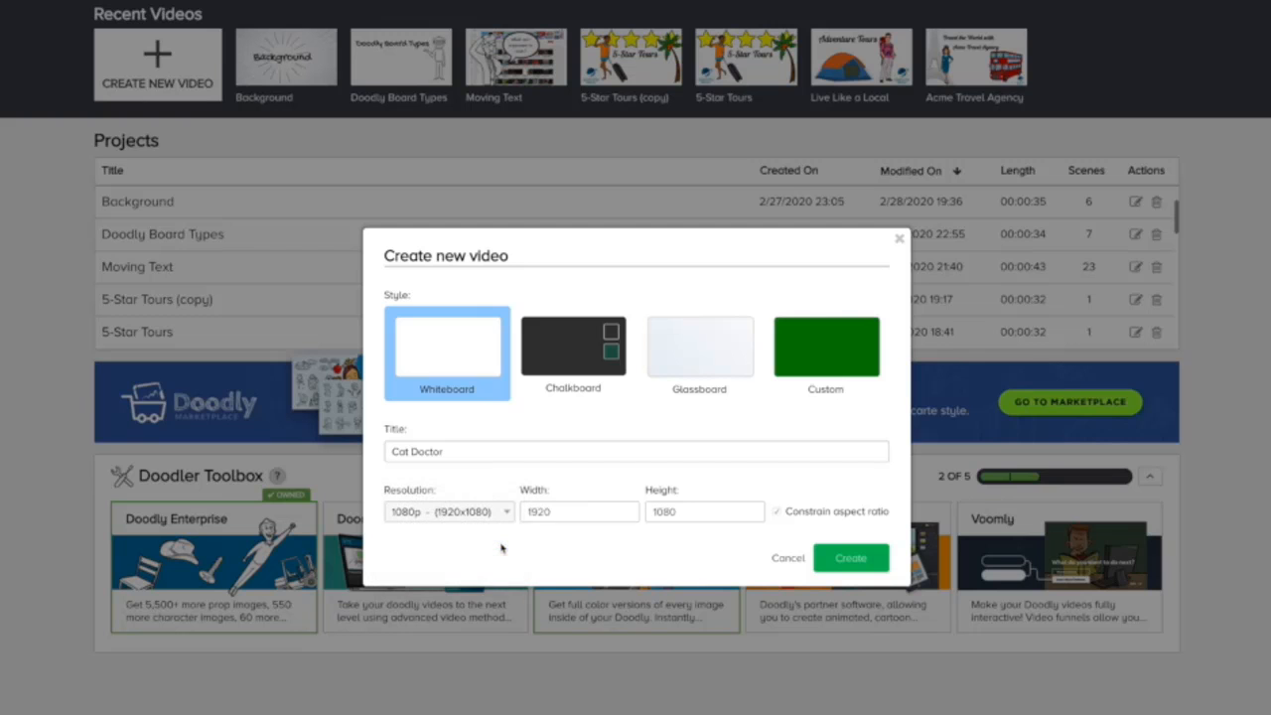
click(863, 559)
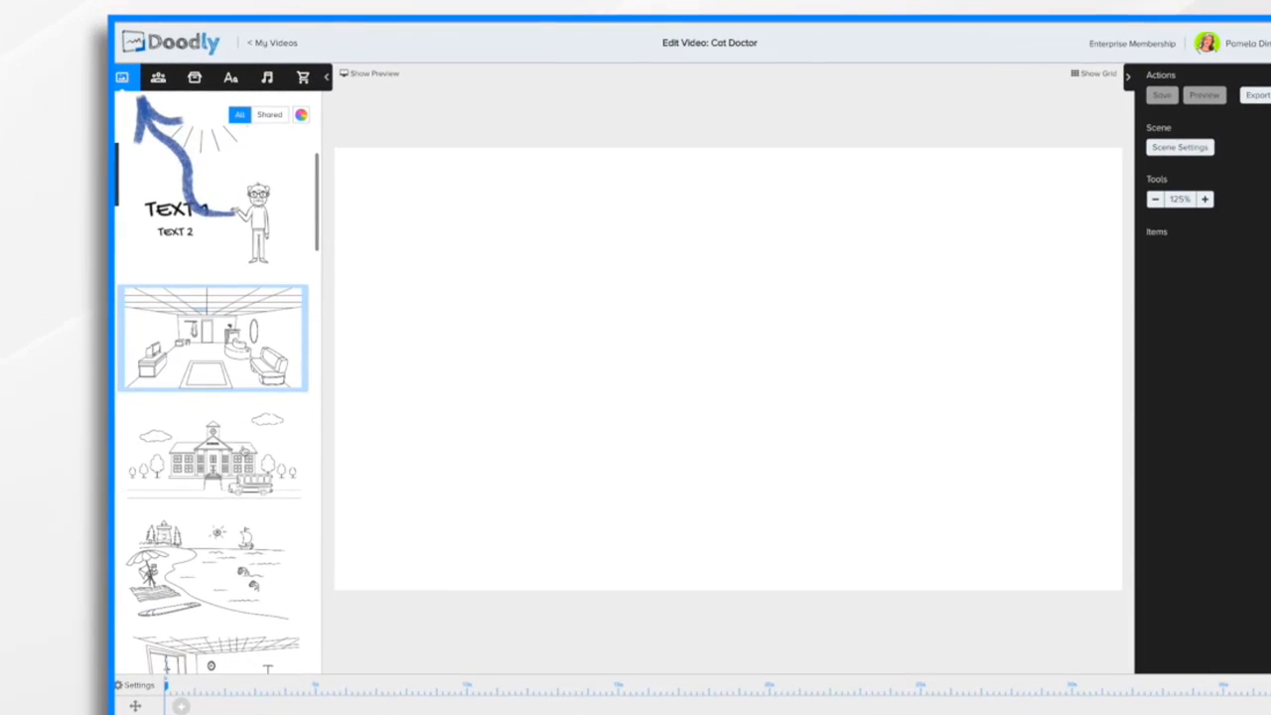
Find the reception waiting-room scene with the desk and seated visitor in the scene library and place it on the canvas.
scroll(213, 387, down, 5)
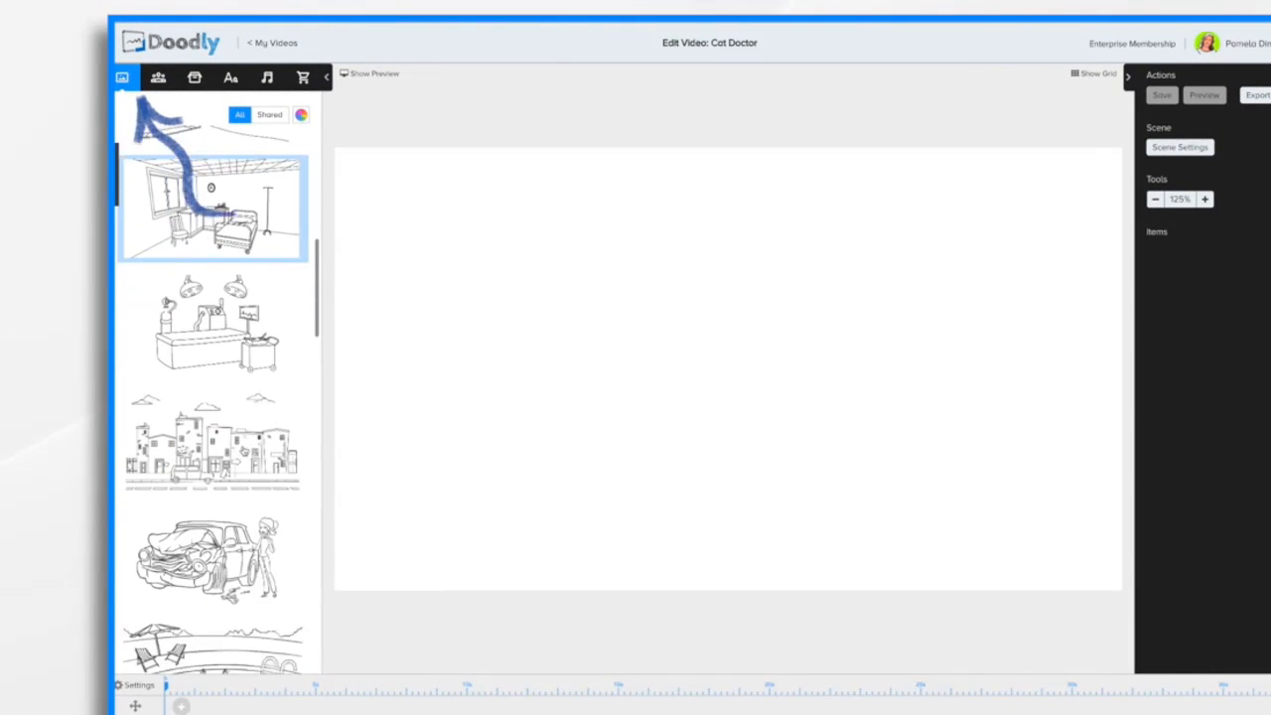
scroll(243, 452, down, 5)
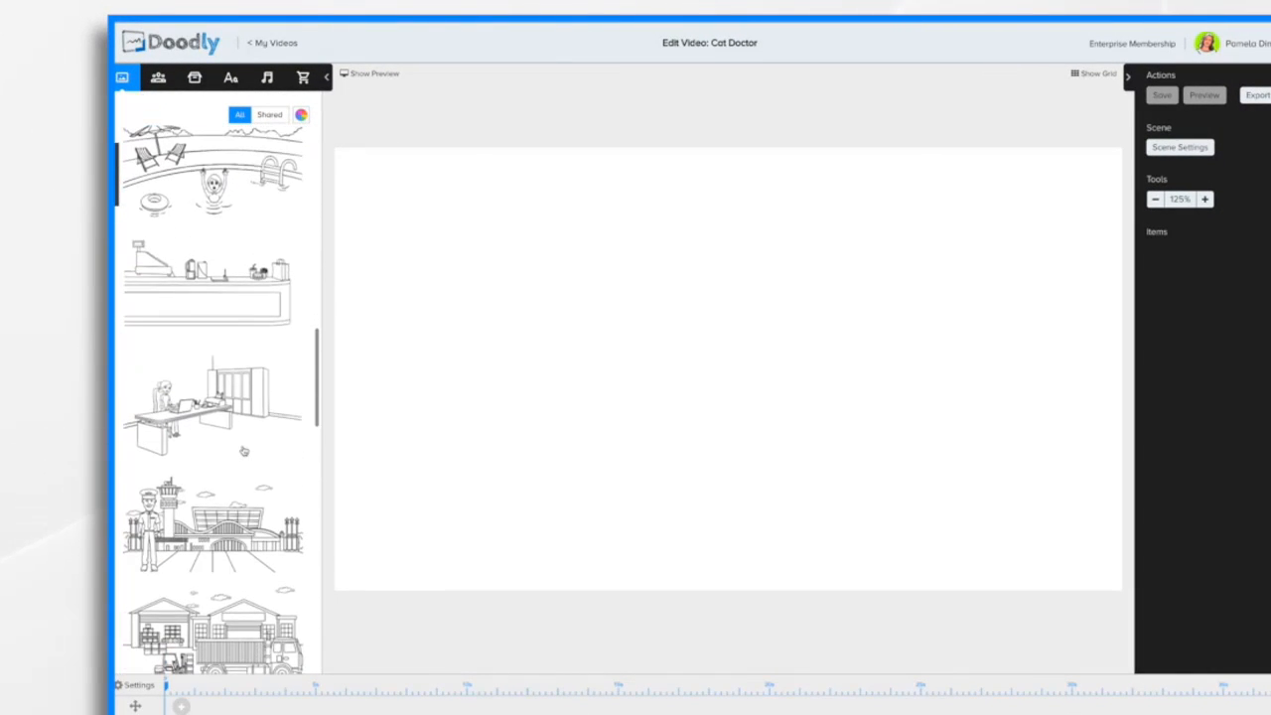
scroll(243, 452, down, 3)
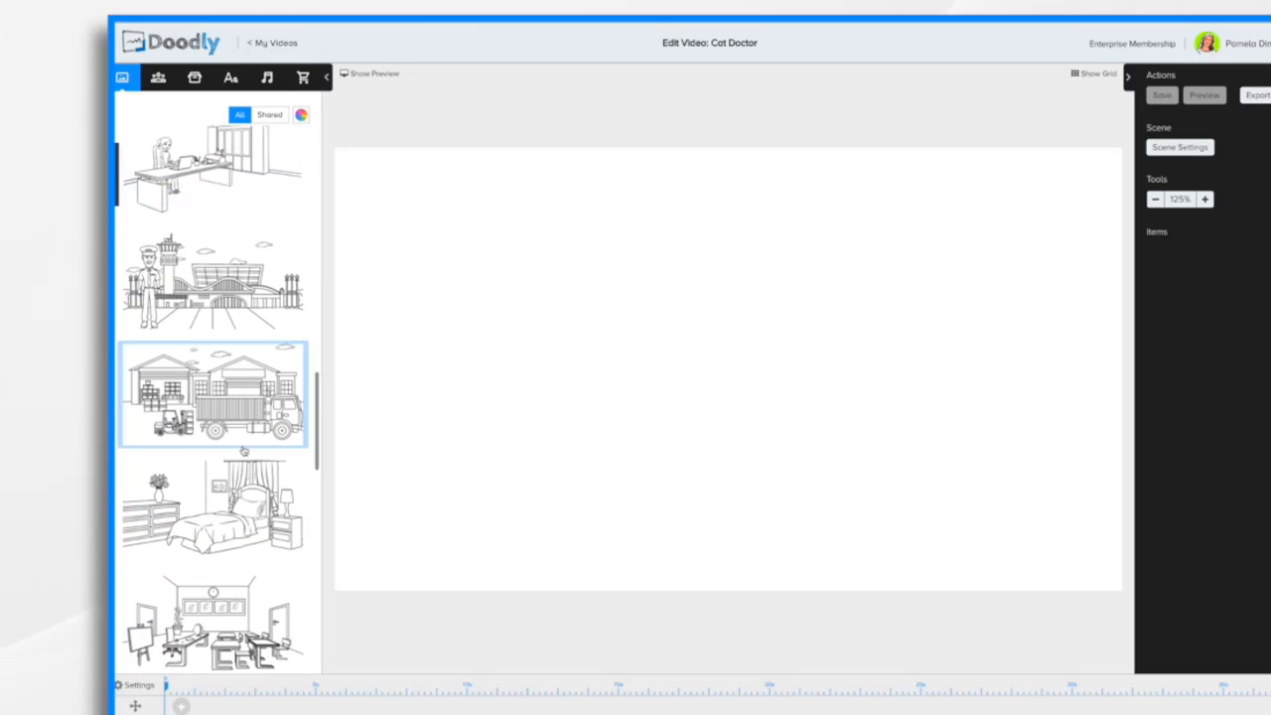
scroll(244, 452, down, 5)
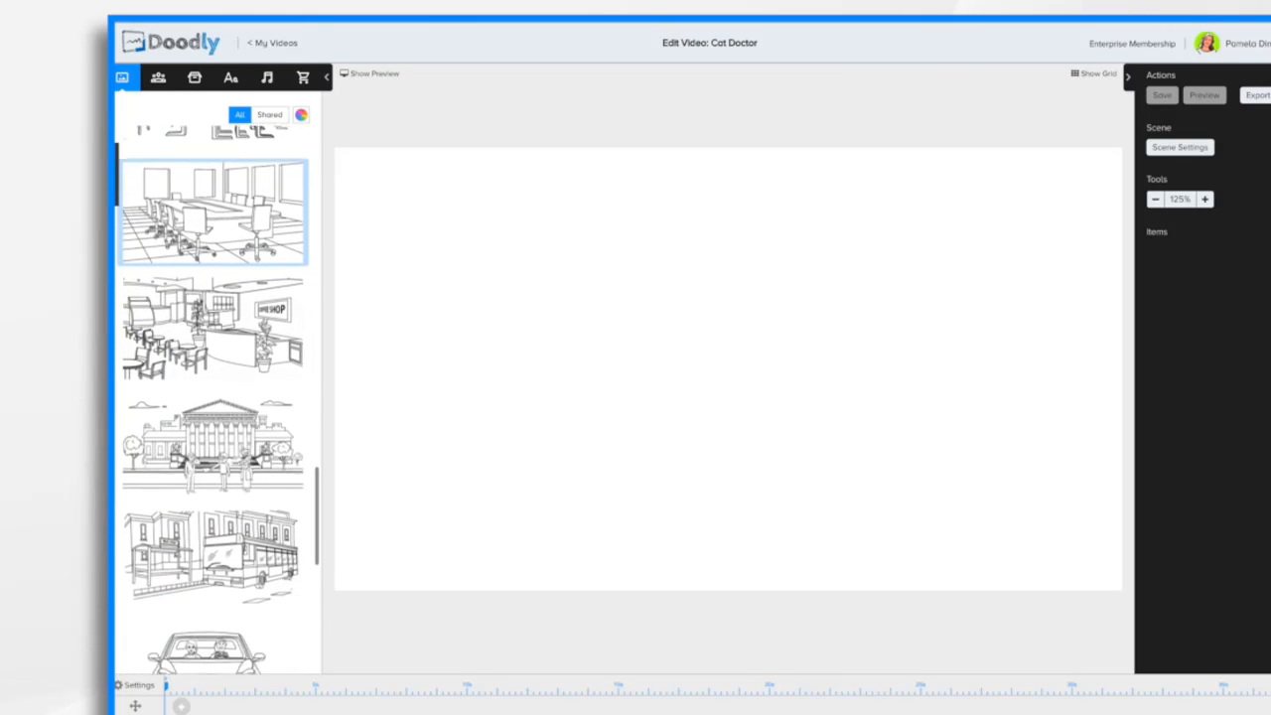
scroll(243, 452, down, 5)
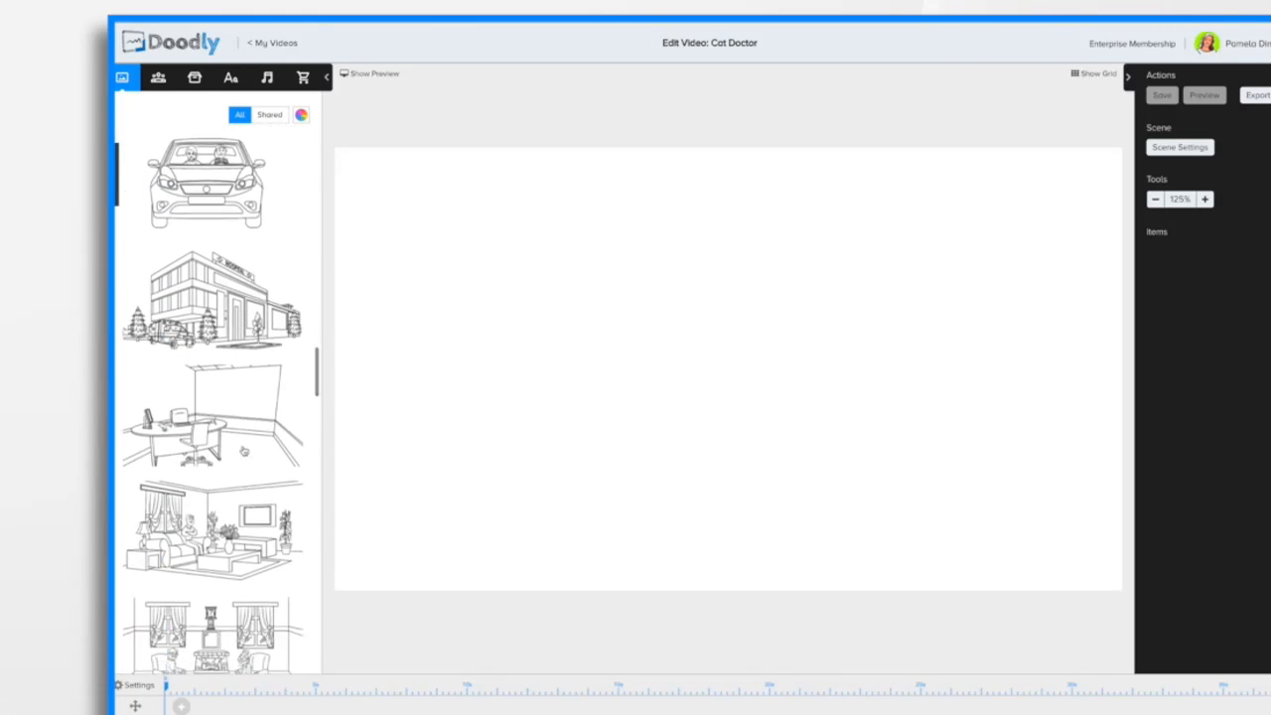
scroll(243, 452, down, 5)
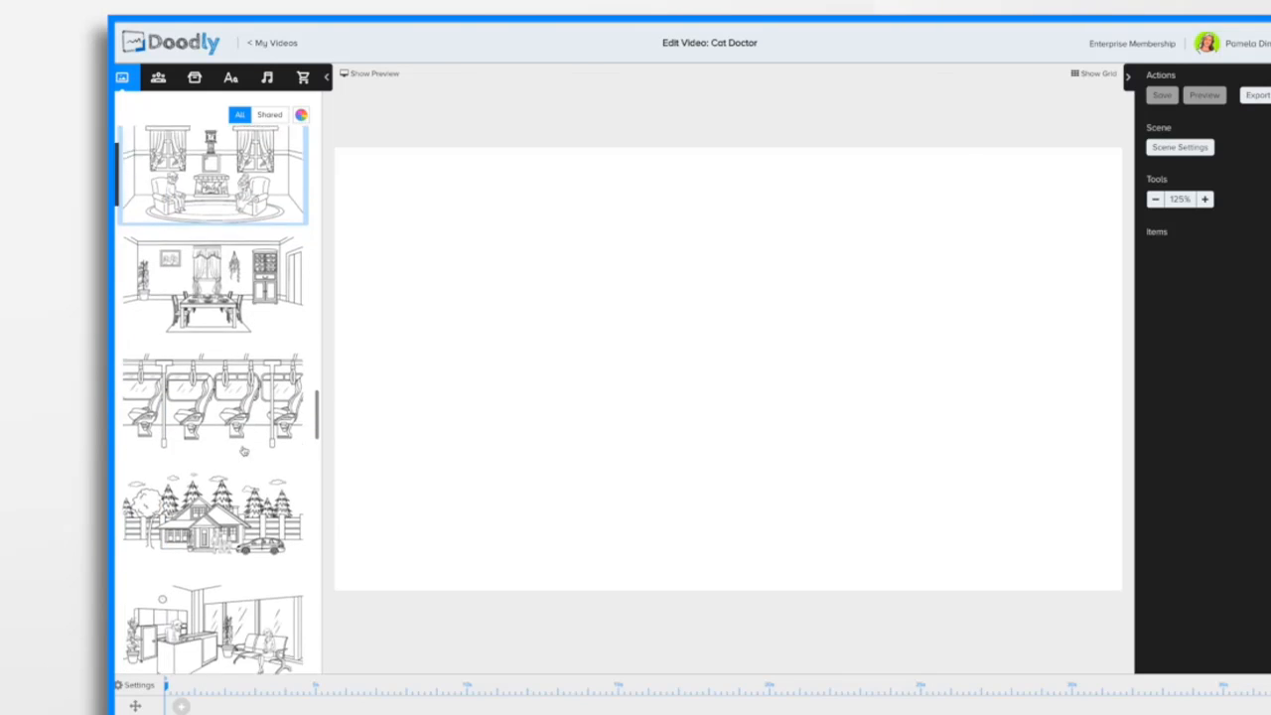
scroll(244, 452, down, 4)
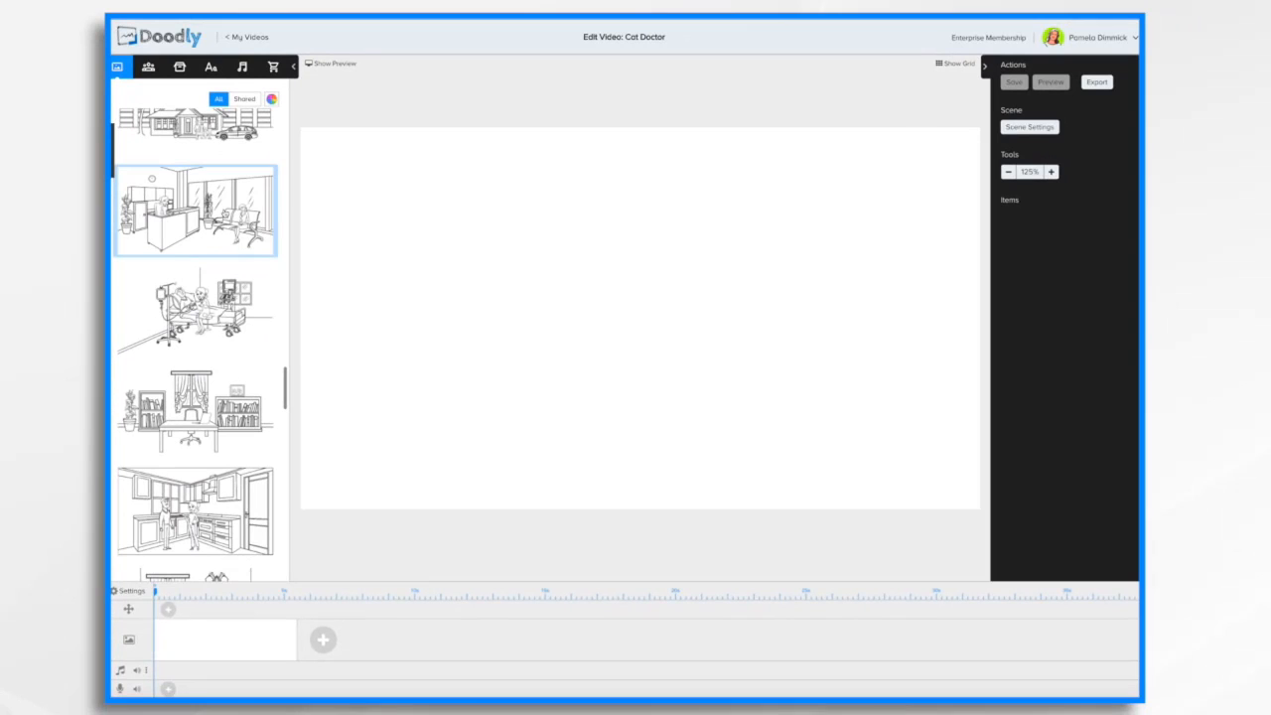
drag(226, 214, 646, 283)
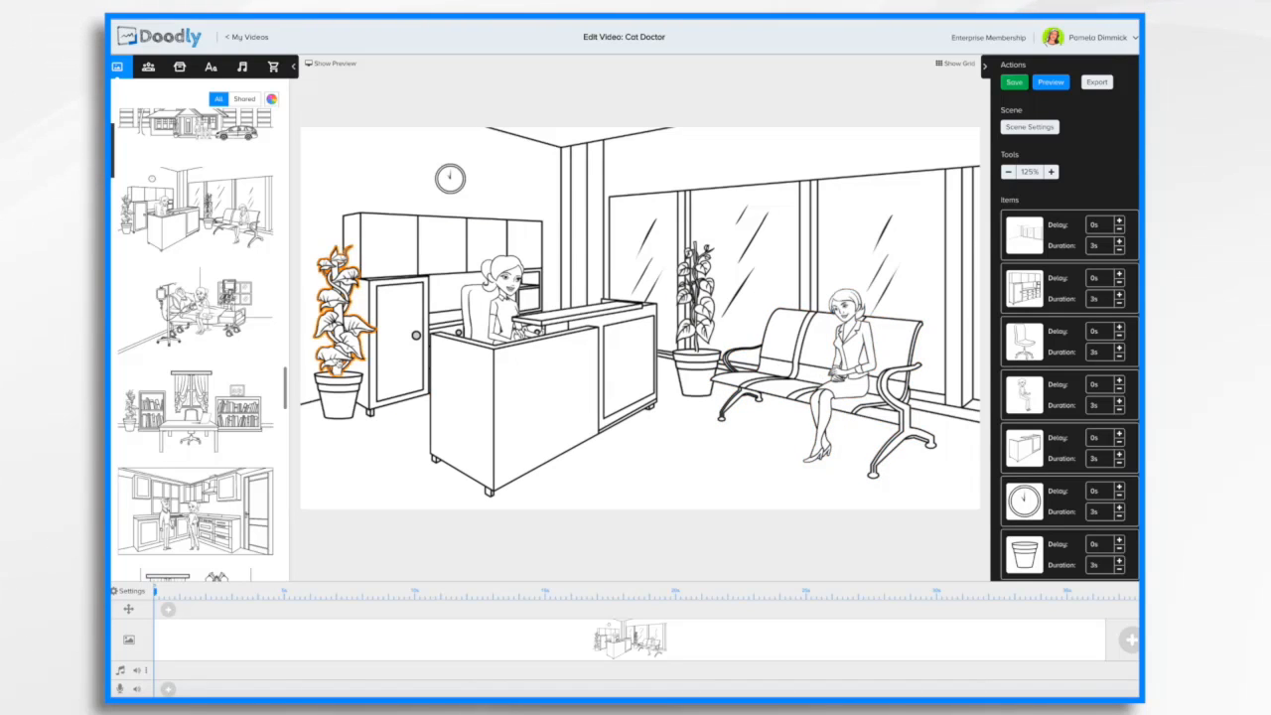
Shift the reception desk slightly away from the waiting bench and move the wall clock toward the room's corner.
mouse_move(501, 282)
mouse_down()
mouse_move(553, 260)
mouse_move(492, 298)
mouse_move(437, 256)
mouse_move(742, 294)
mouse_move(489, 285)
mouse_up()
drag(449, 177, 526, 172)
Delete the leafy plant beside the cabinet and its empty pot from the scene.
click(344, 323)
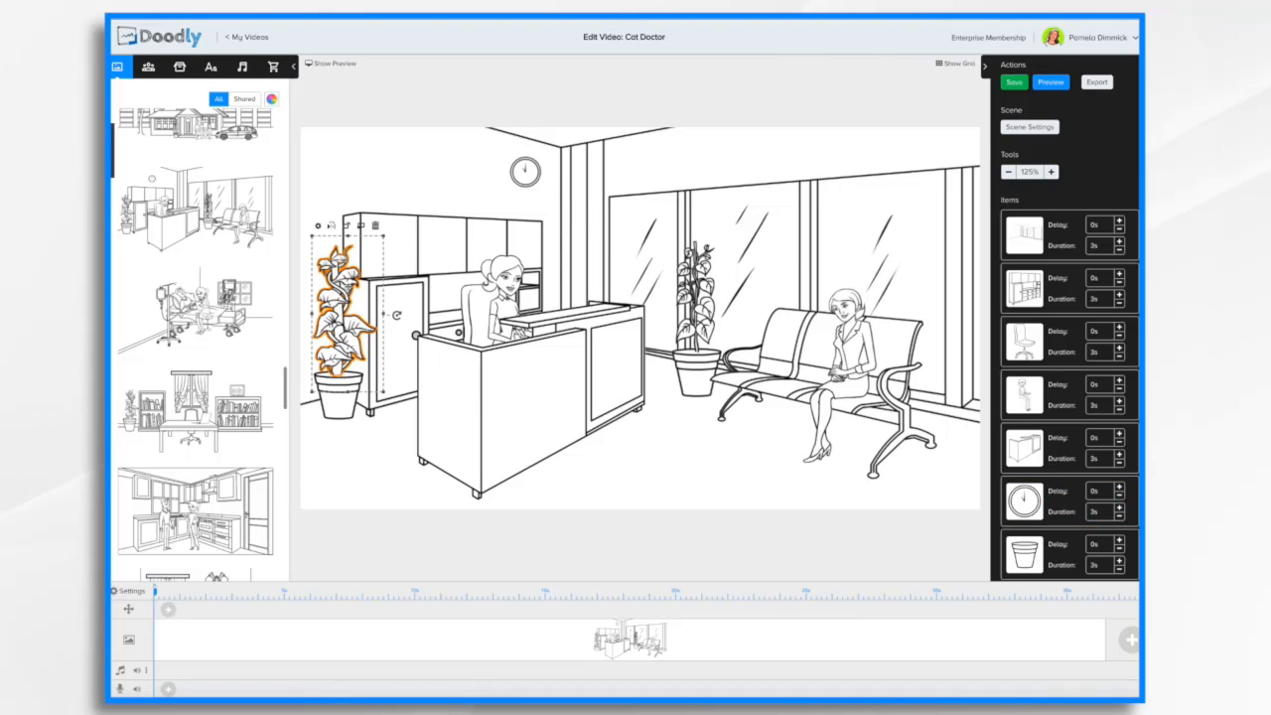
click(376, 226)
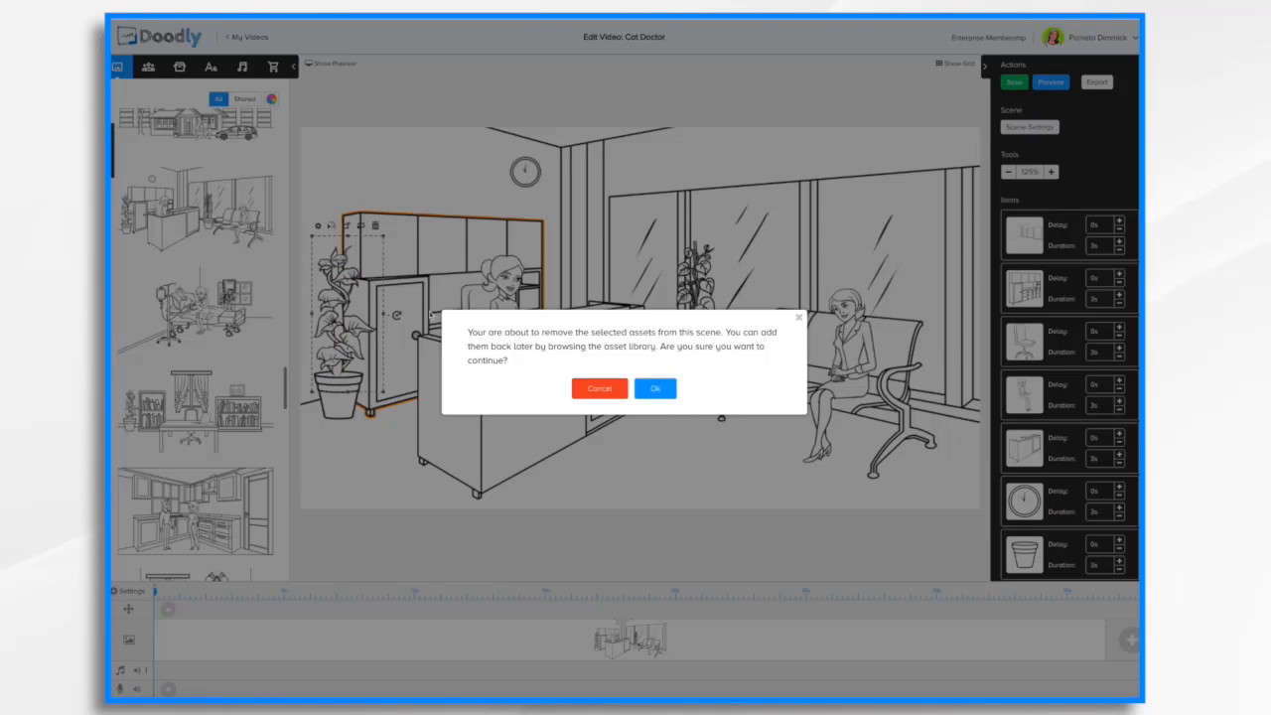
click(653, 387)
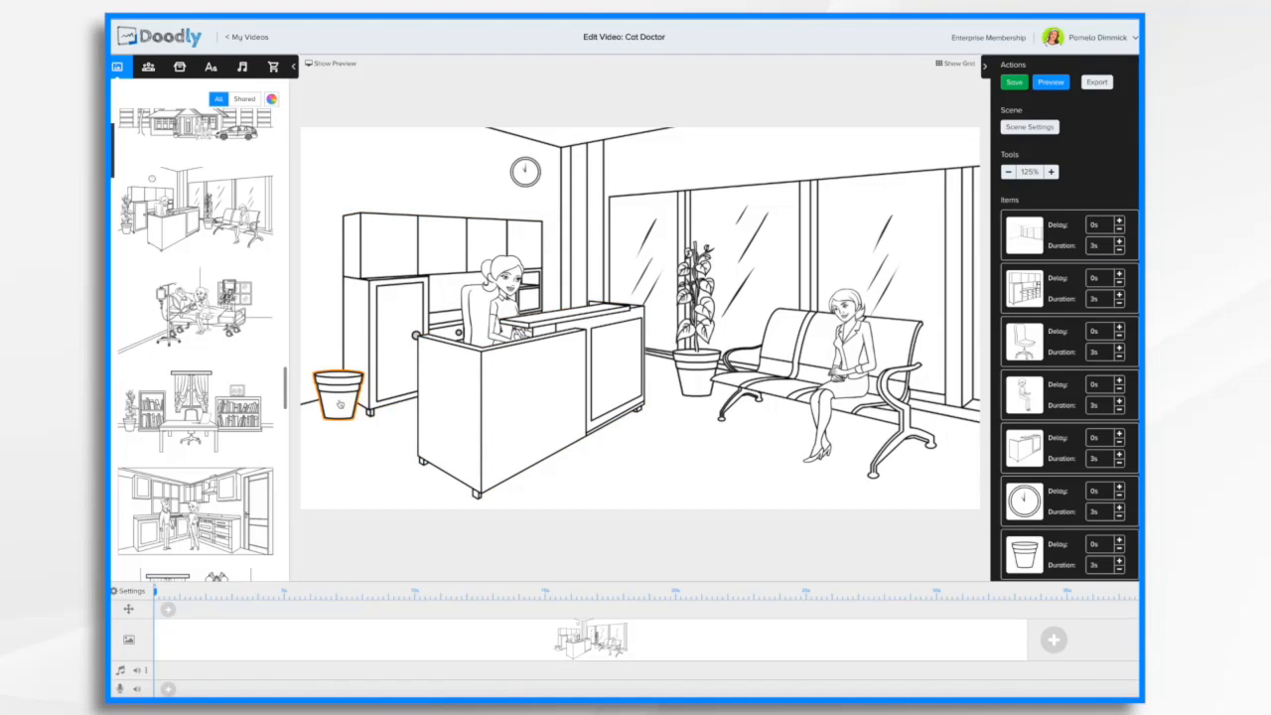
click(339, 403)
click(365, 353)
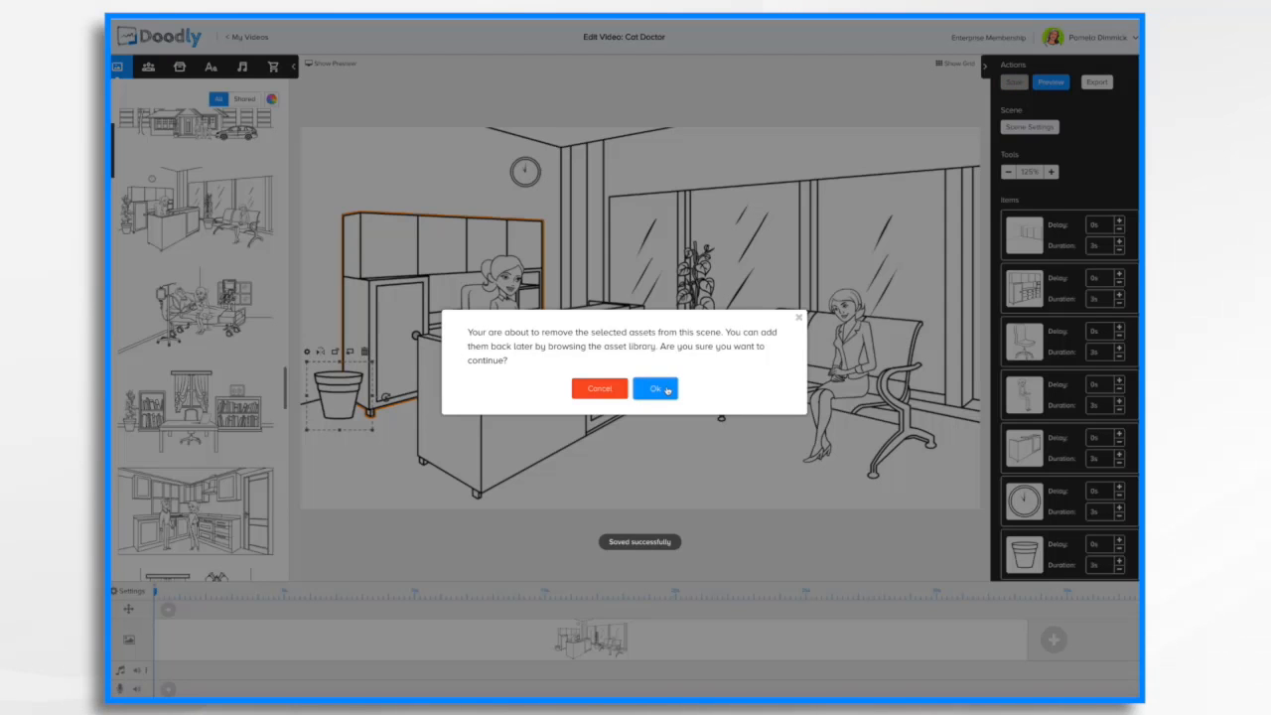
click(666, 389)
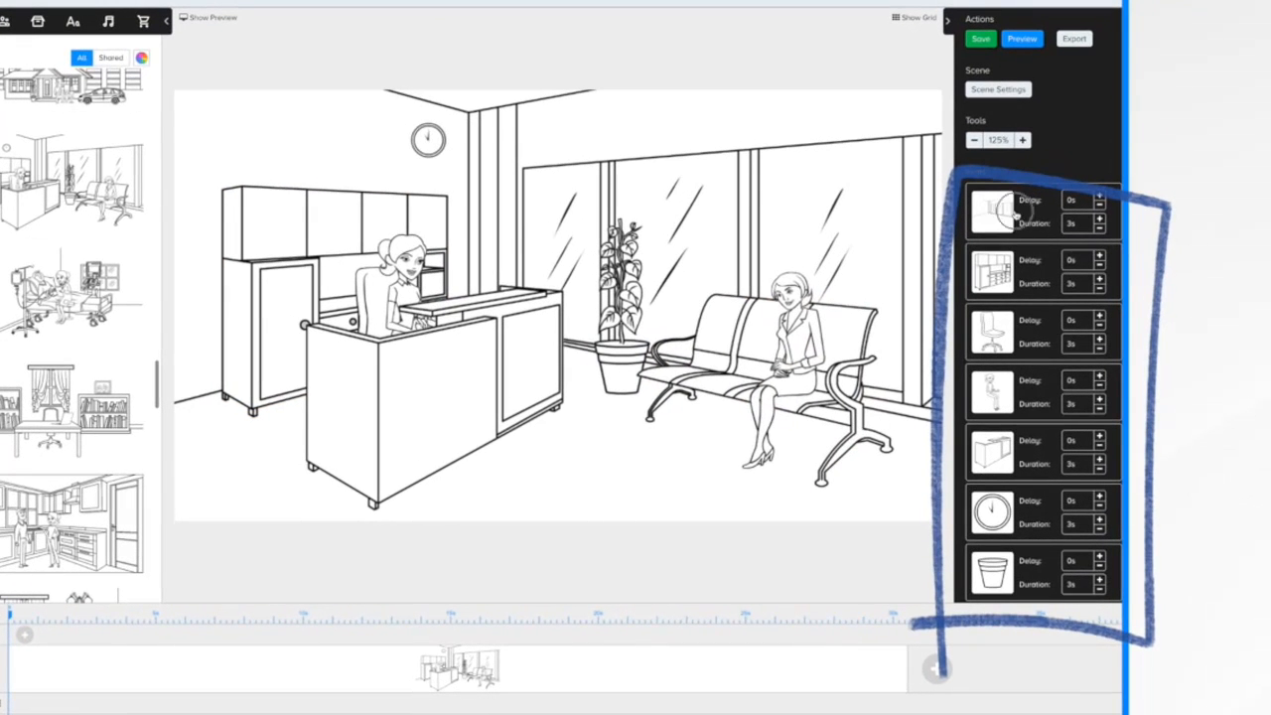
Select the scene's listed items one after another, from the room background to the clock, to identify each on the canvas.
click(1015, 212)
click(1013, 269)
click(1004, 329)
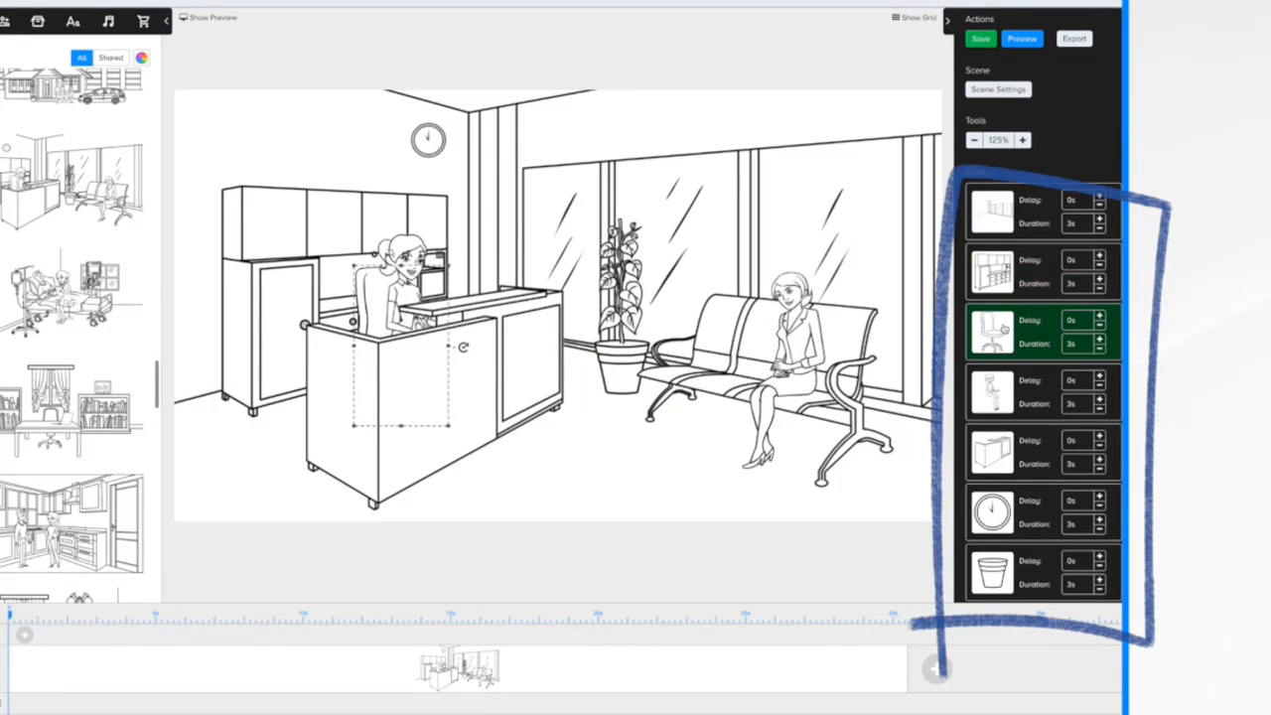
click(1000, 388)
click(998, 451)
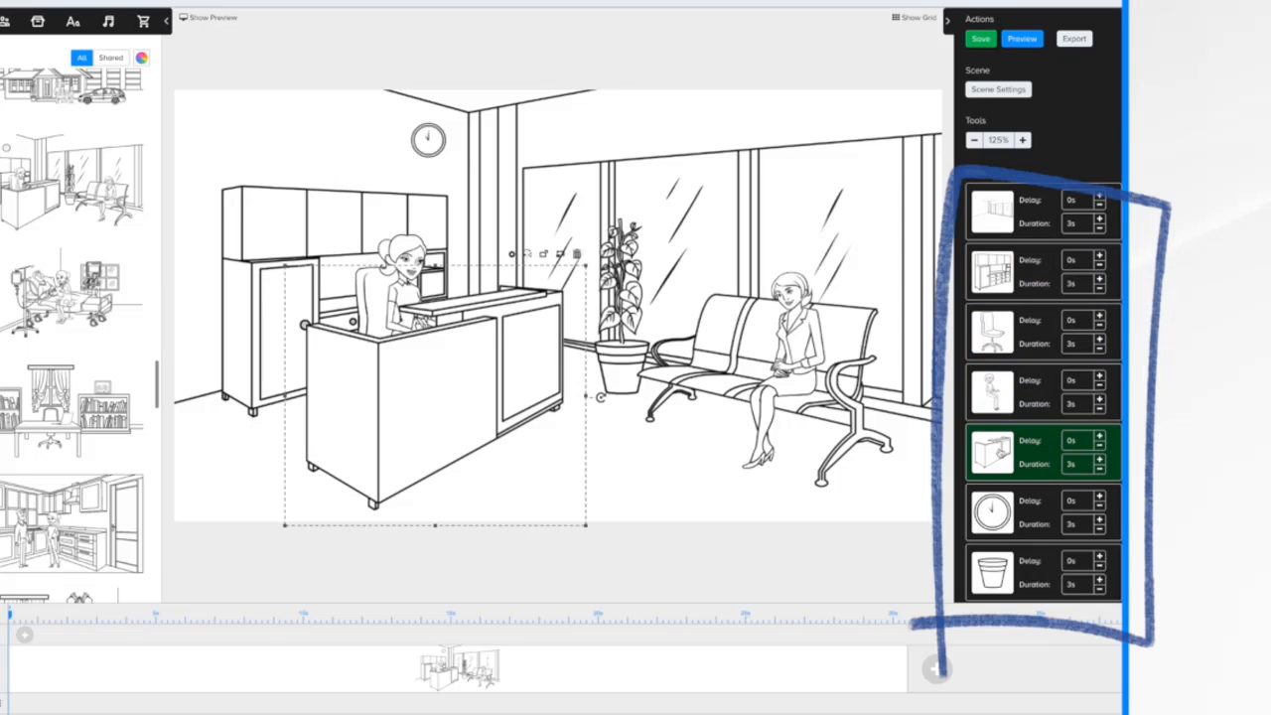
click(1004, 517)
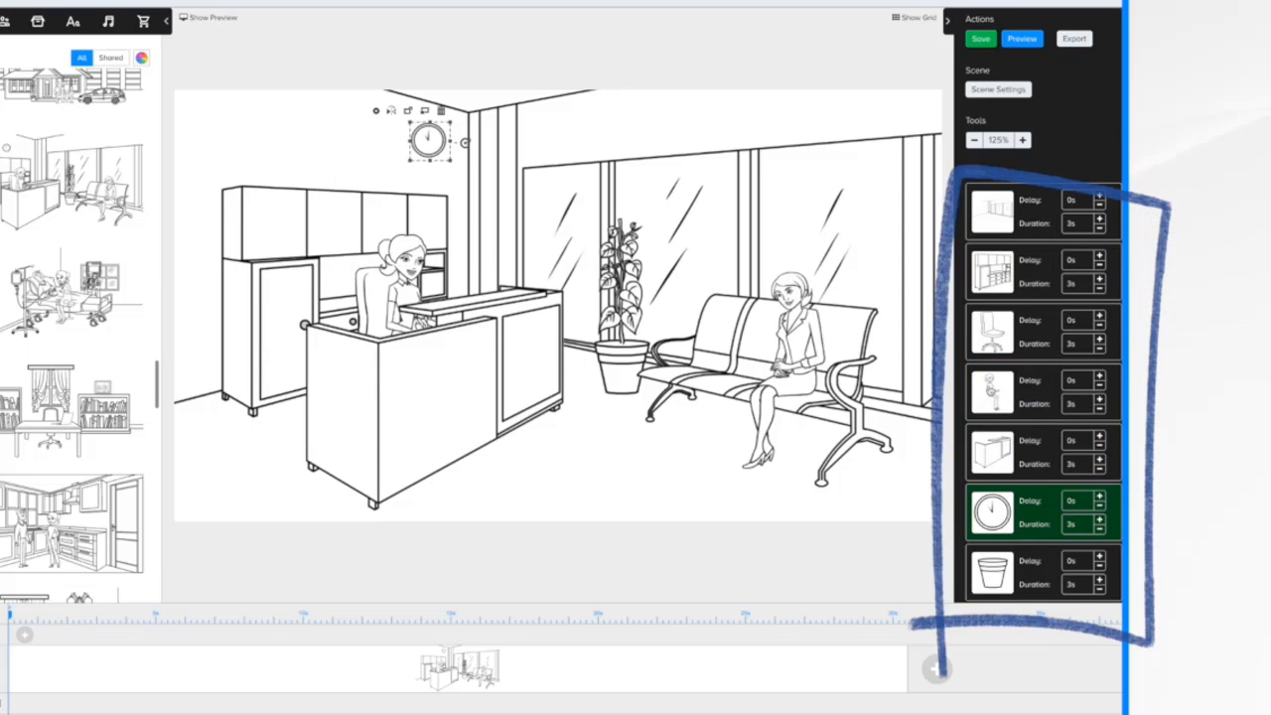
Reorder the receptionist after the desk in the item list and move her back before it.
click(993, 388)
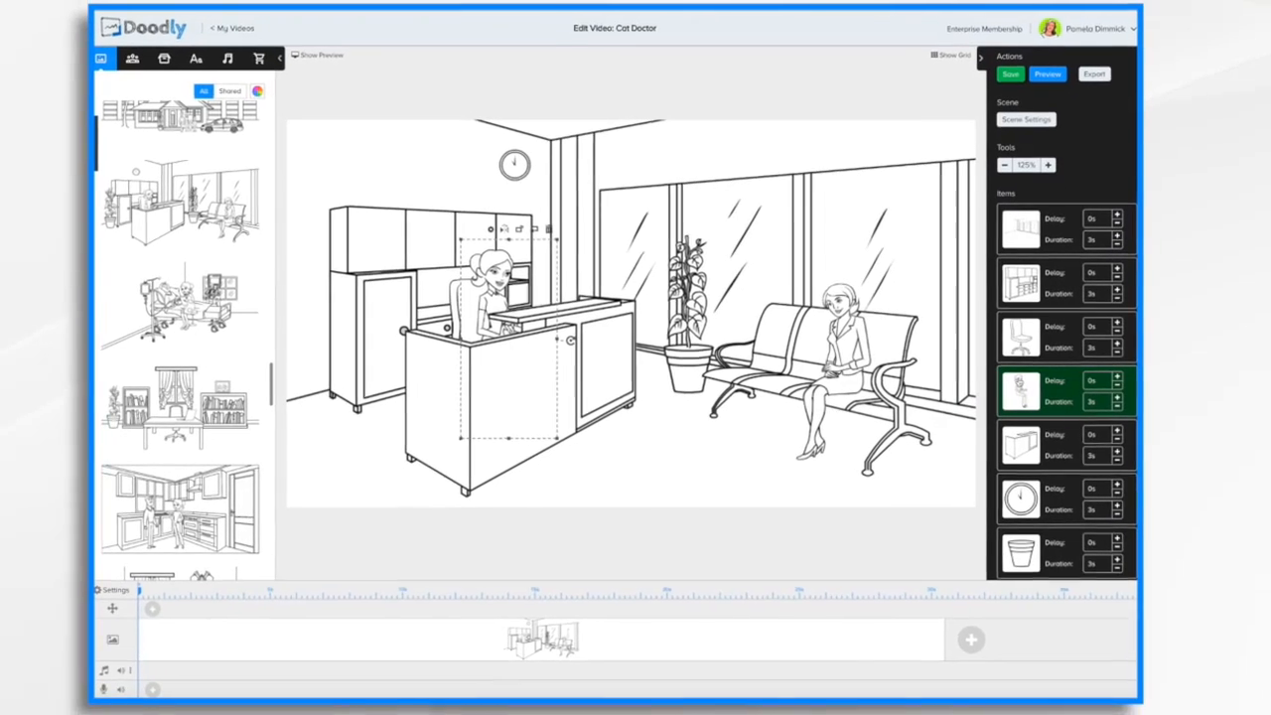
mouse_move(988, 387)
mouse_down()
mouse_move(986, 339)
mouse_move(1026, 338)
mouse_move(1025, 455)
mouse_up()
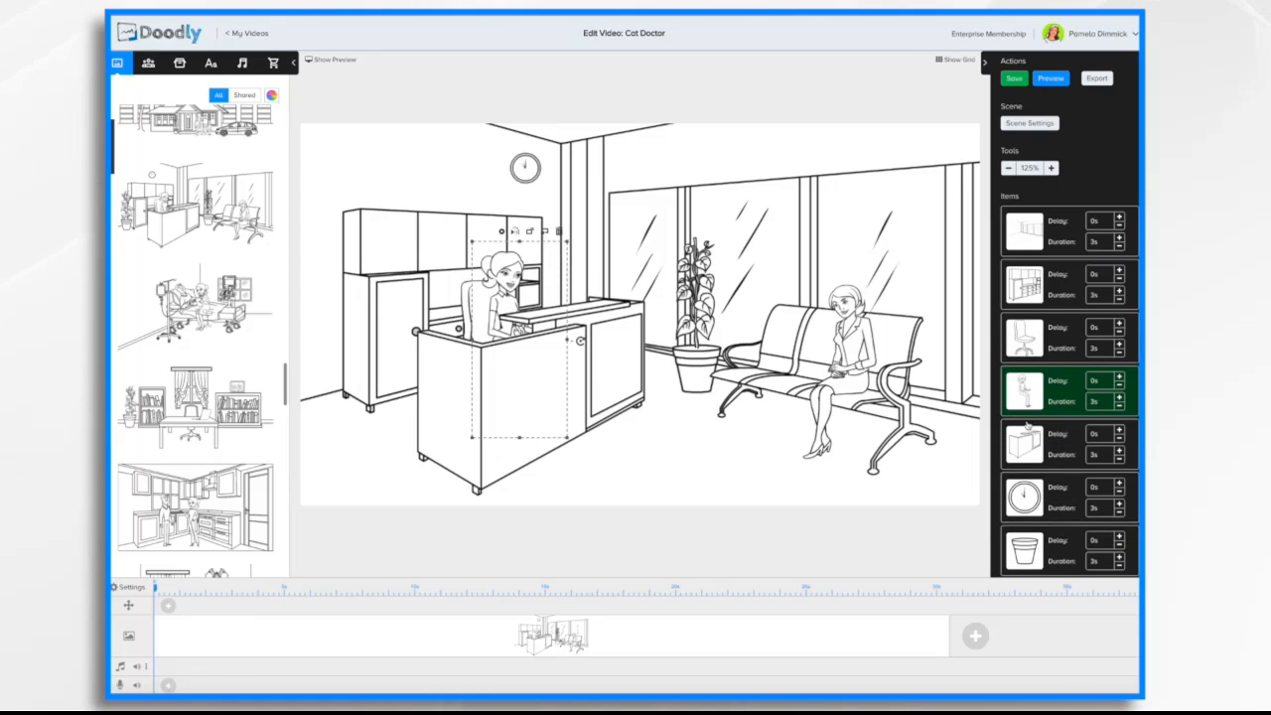
mouse_move(1027, 390)
mouse_down()
mouse_move(1031, 480)
mouse_move(1029, 445)
mouse_up()
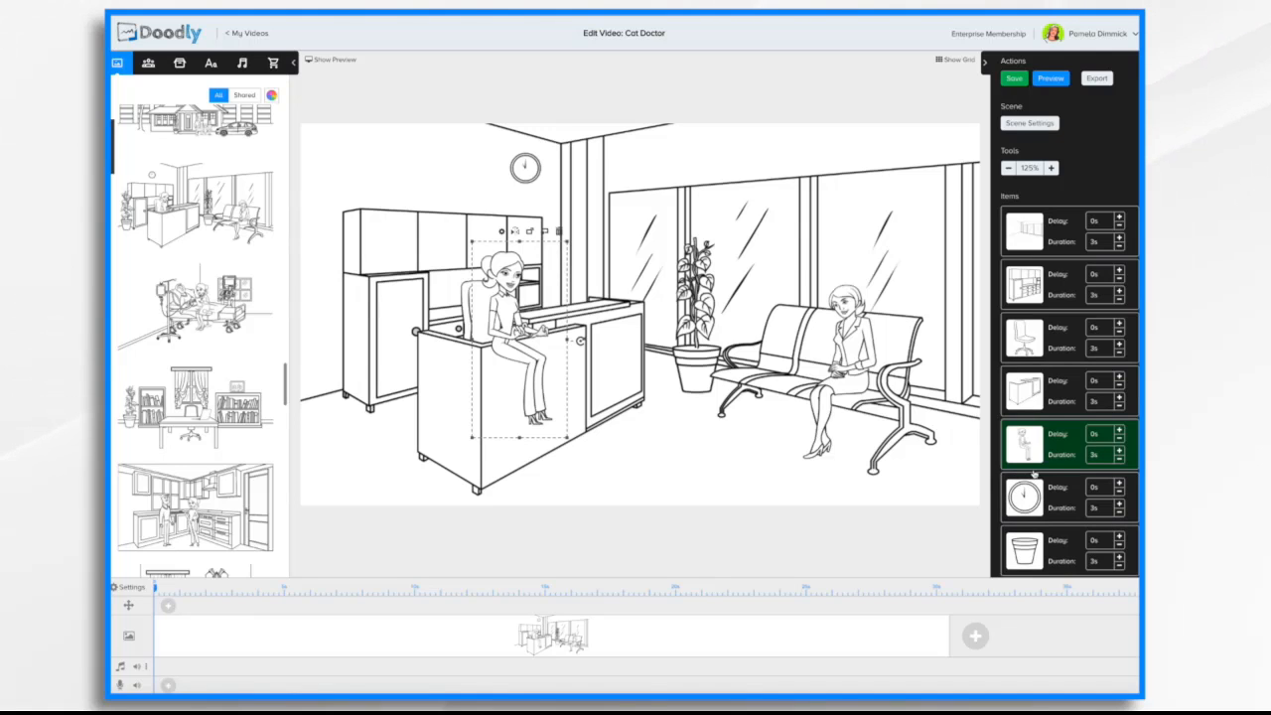
drag(1029, 444, 1033, 395)
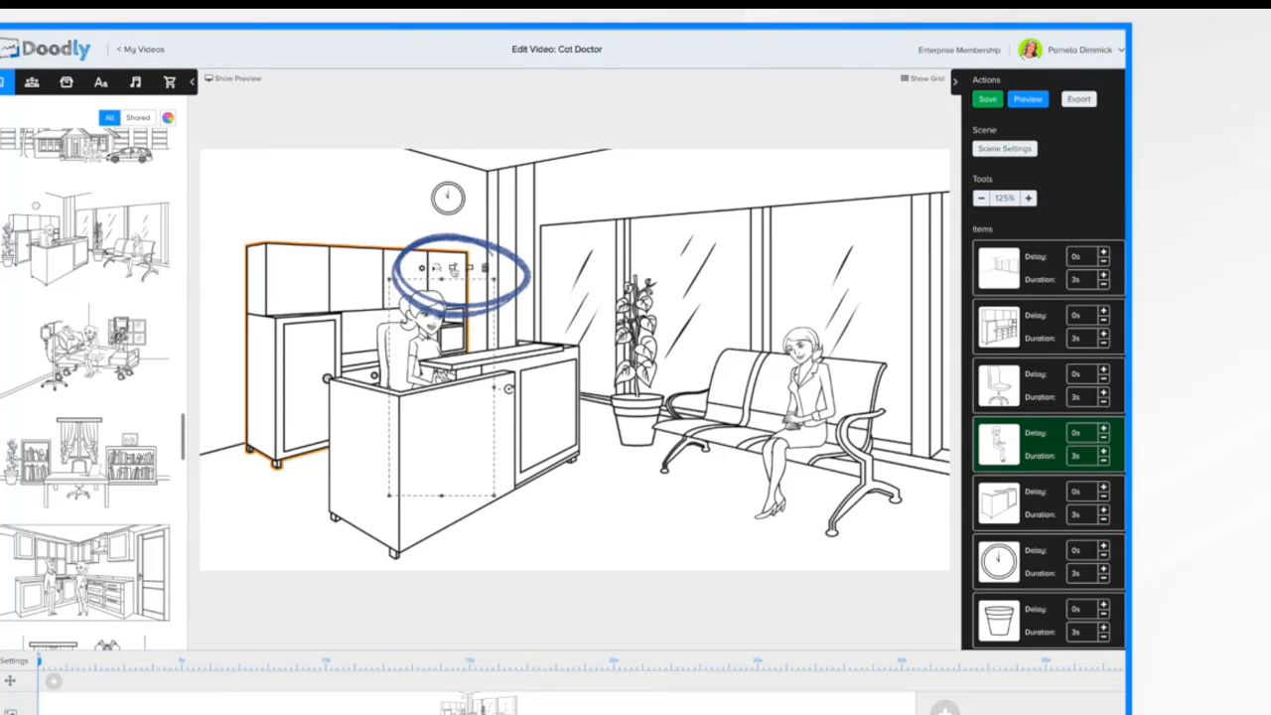
Bring the selected receptionist one layer forward and send her one layer backward, twice.
click(454, 270)
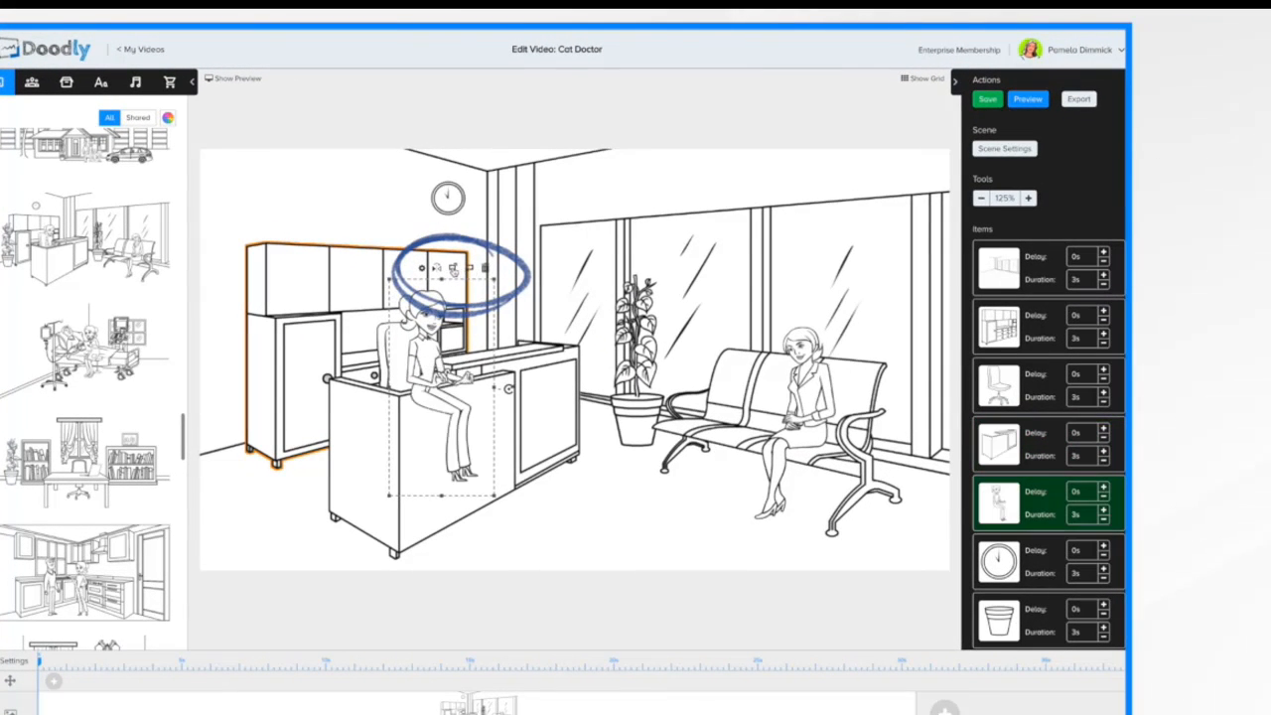
click(469, 270)
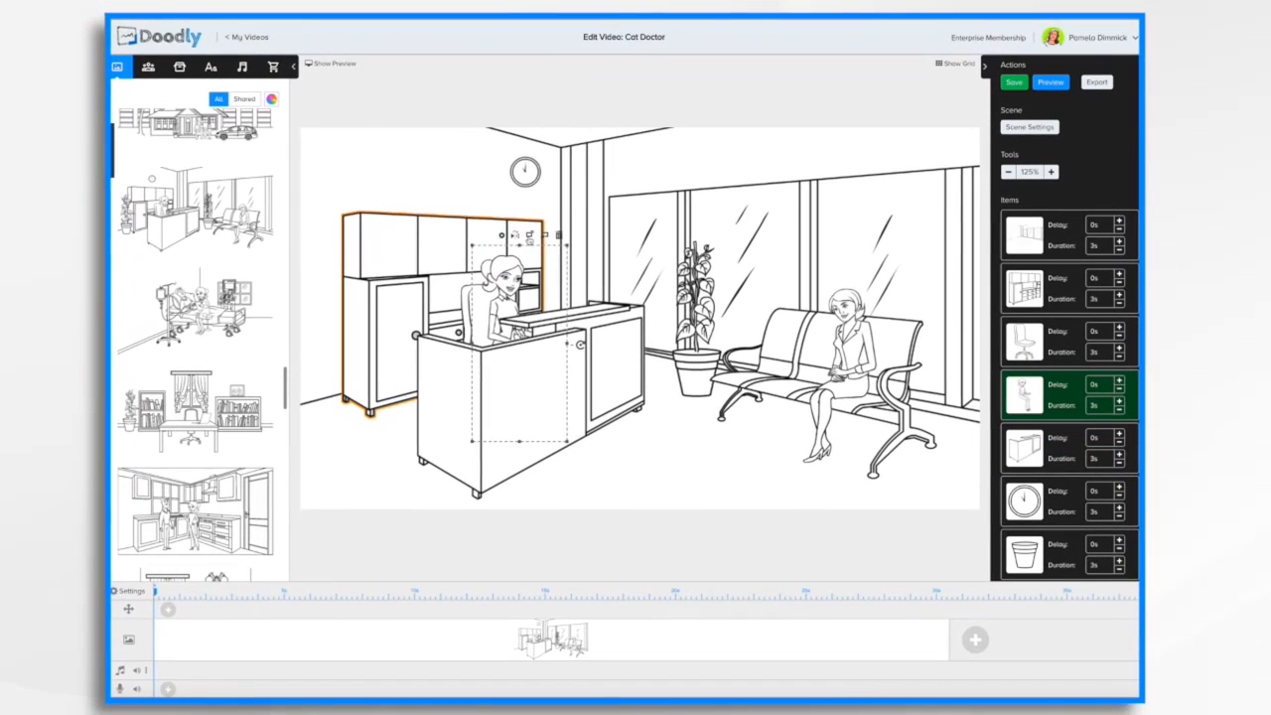
click(529, 237)
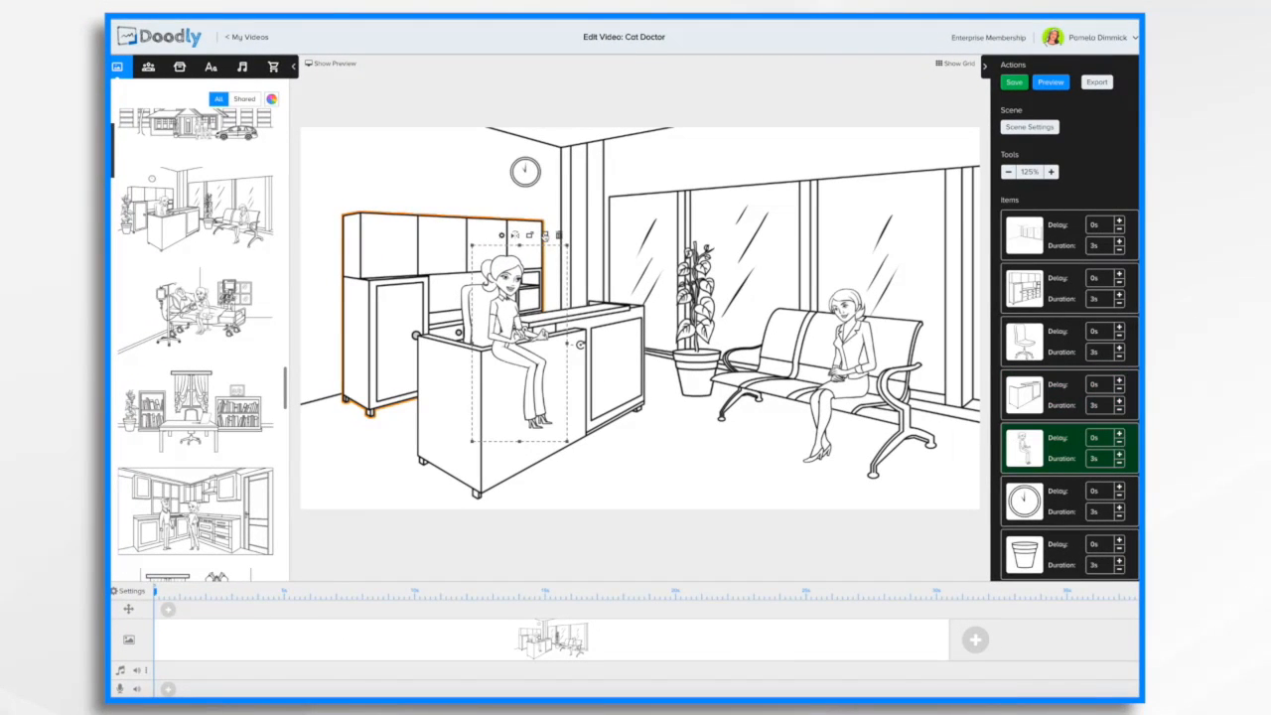
click(544, 236)
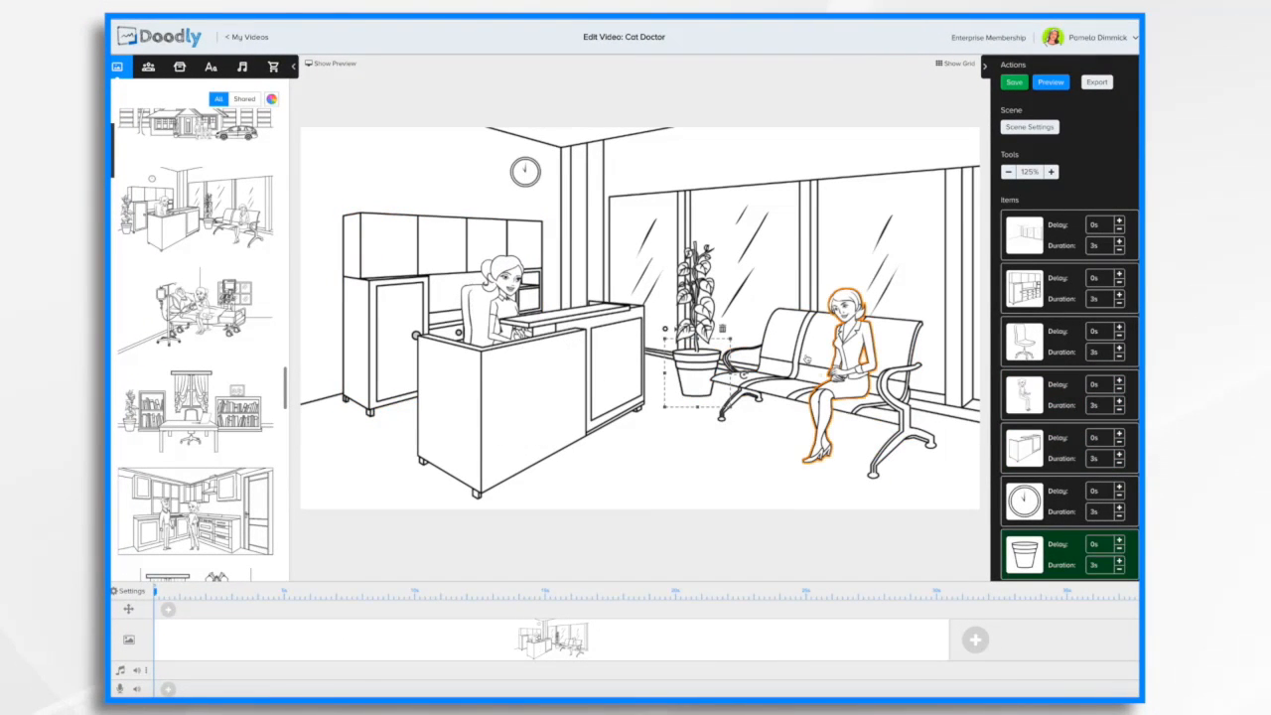
Select the woman seated on the bench and search the character library for "sitting".
click(850, 346)
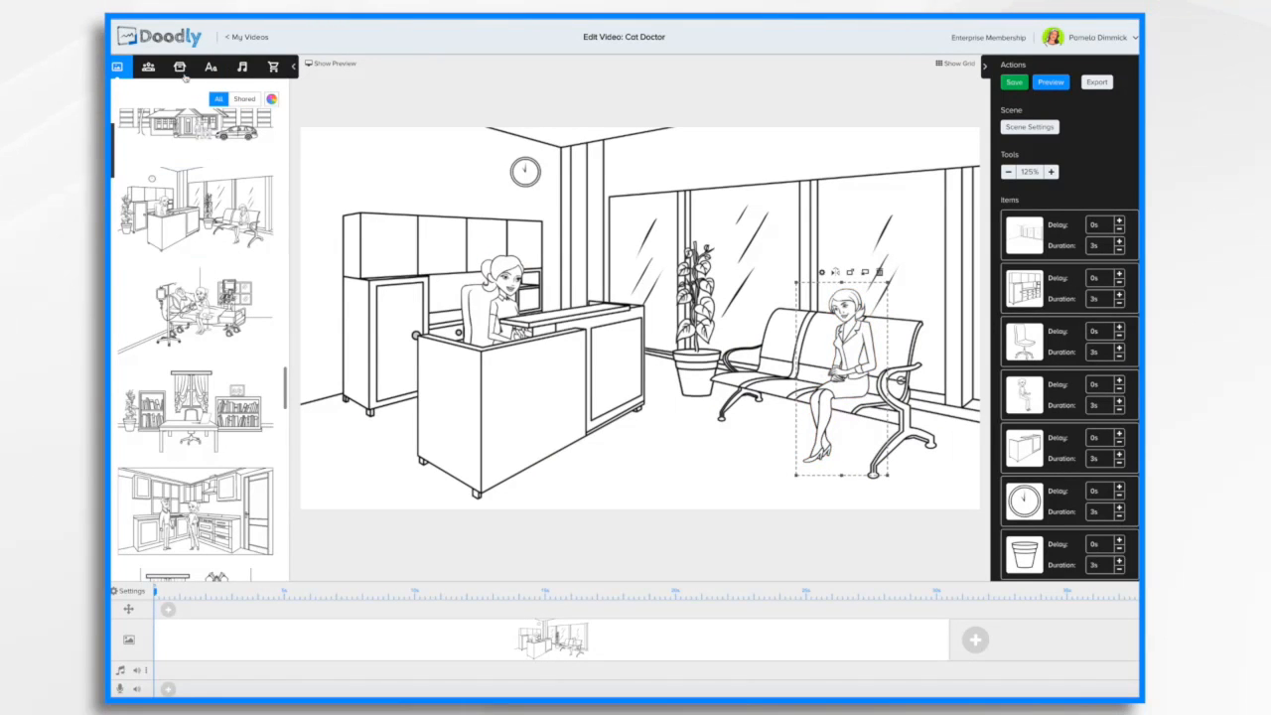
click(148, 67)
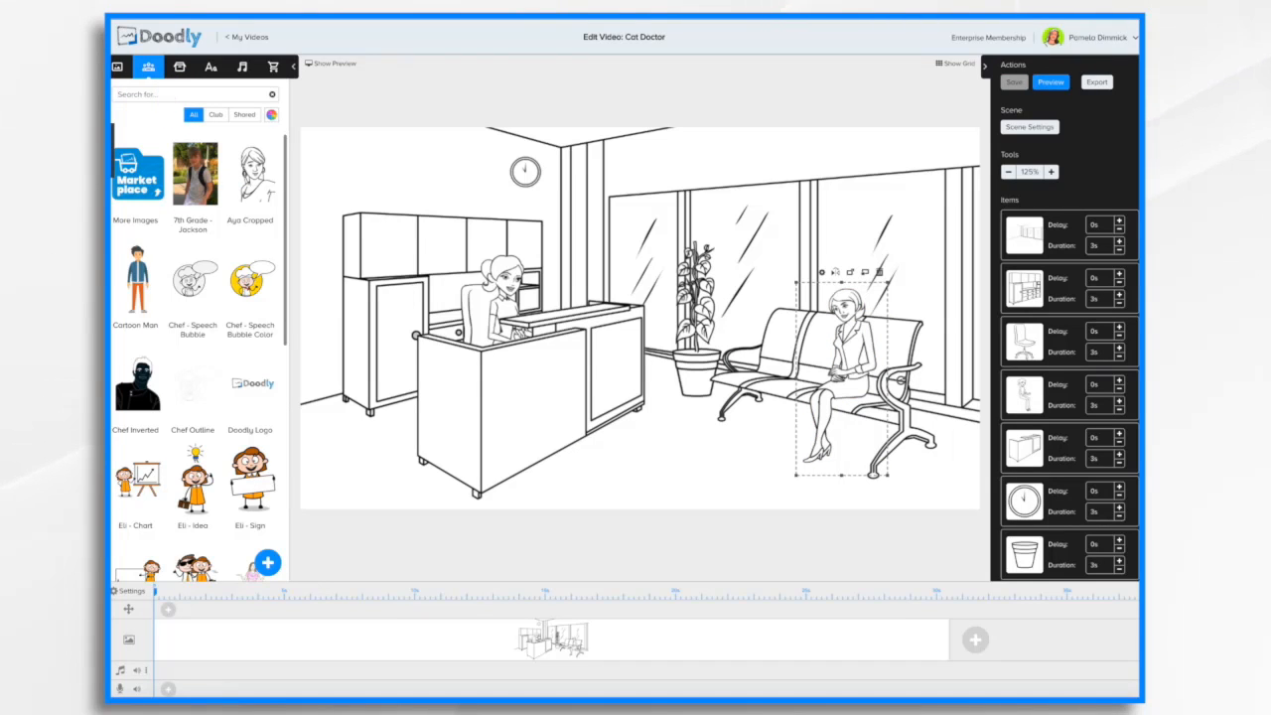
text(sitting)
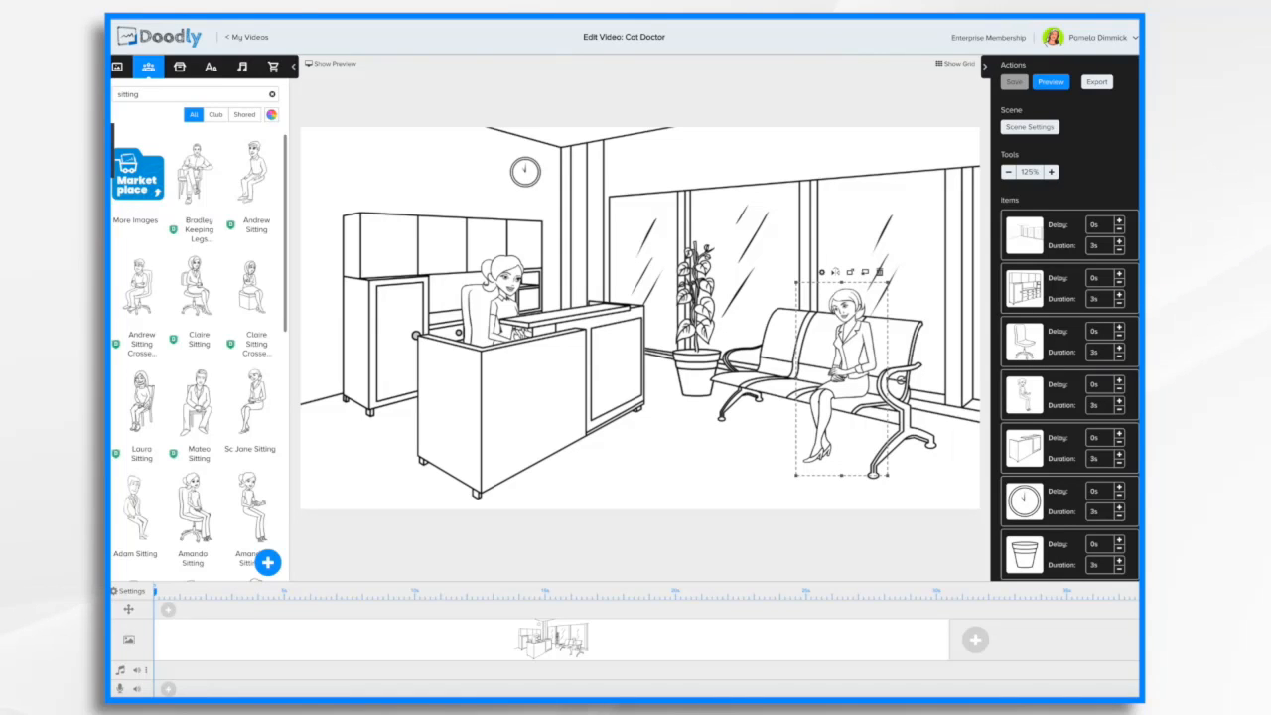
Replace the woman on the bench with the Jacob Sitting character from the search results.
scroll(208, 362, down, 3)
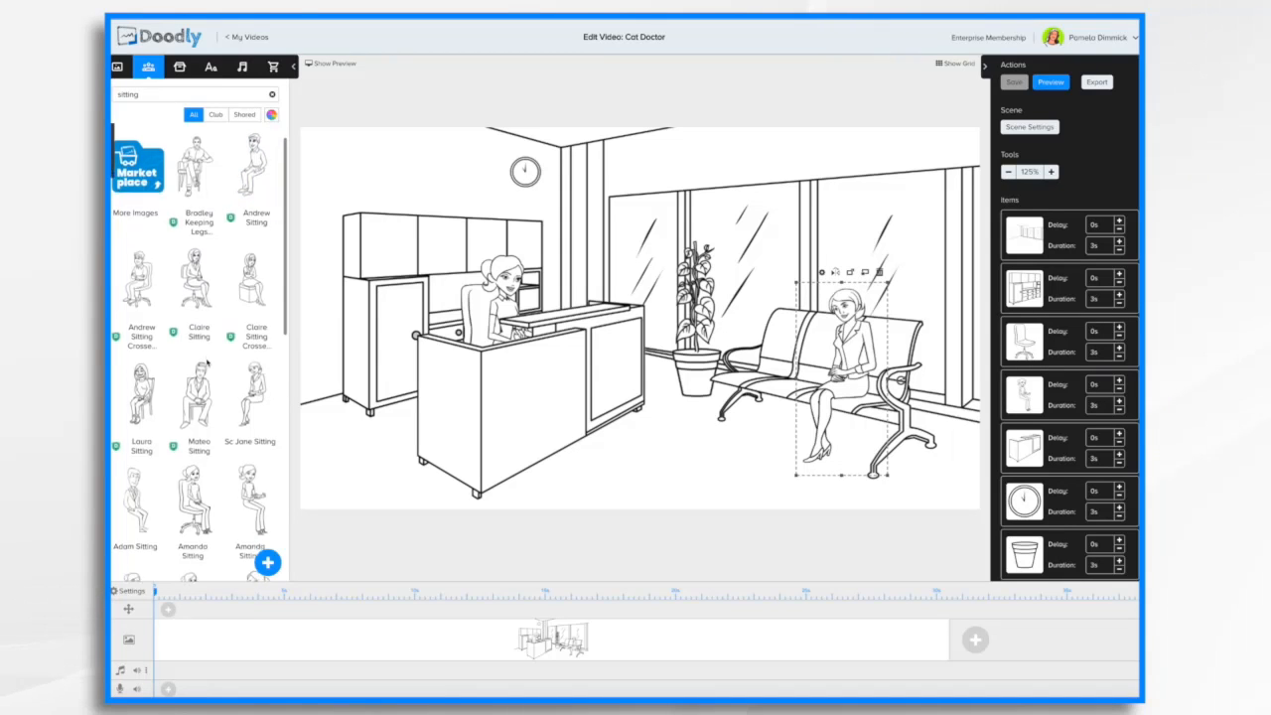
scroll(208, 363, down, 2)
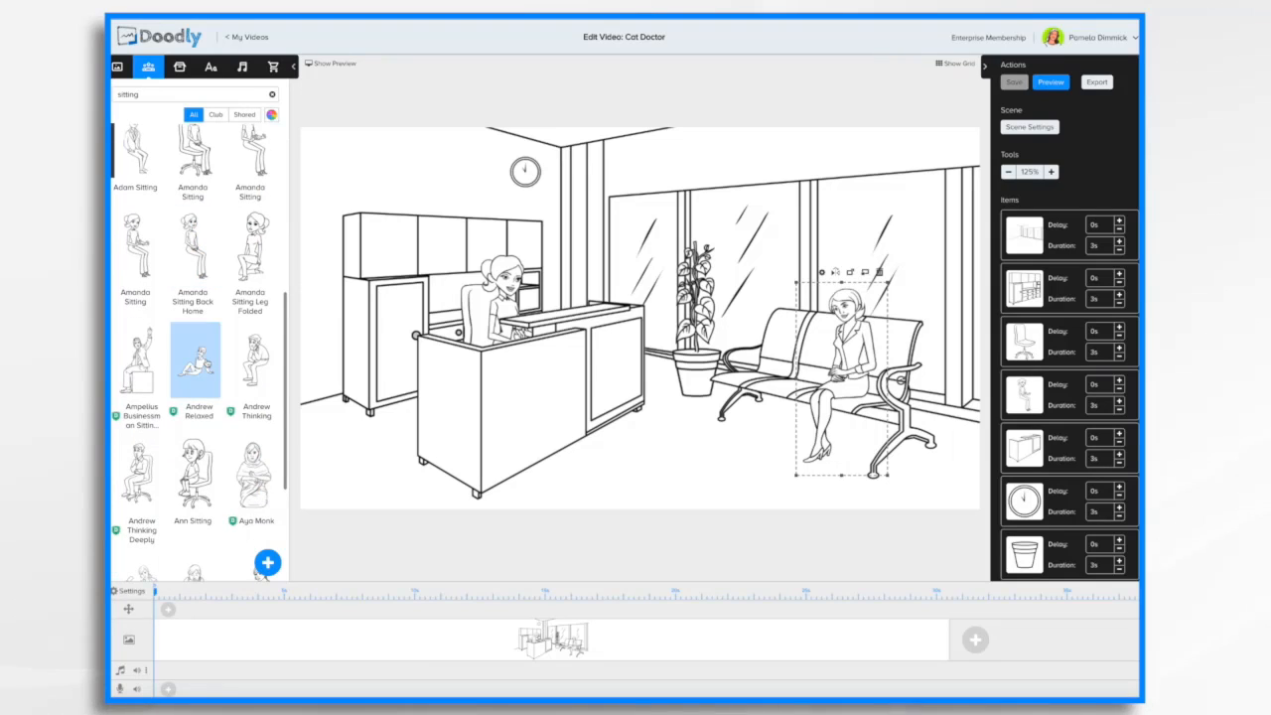
scroll(227, 268, up, 2)
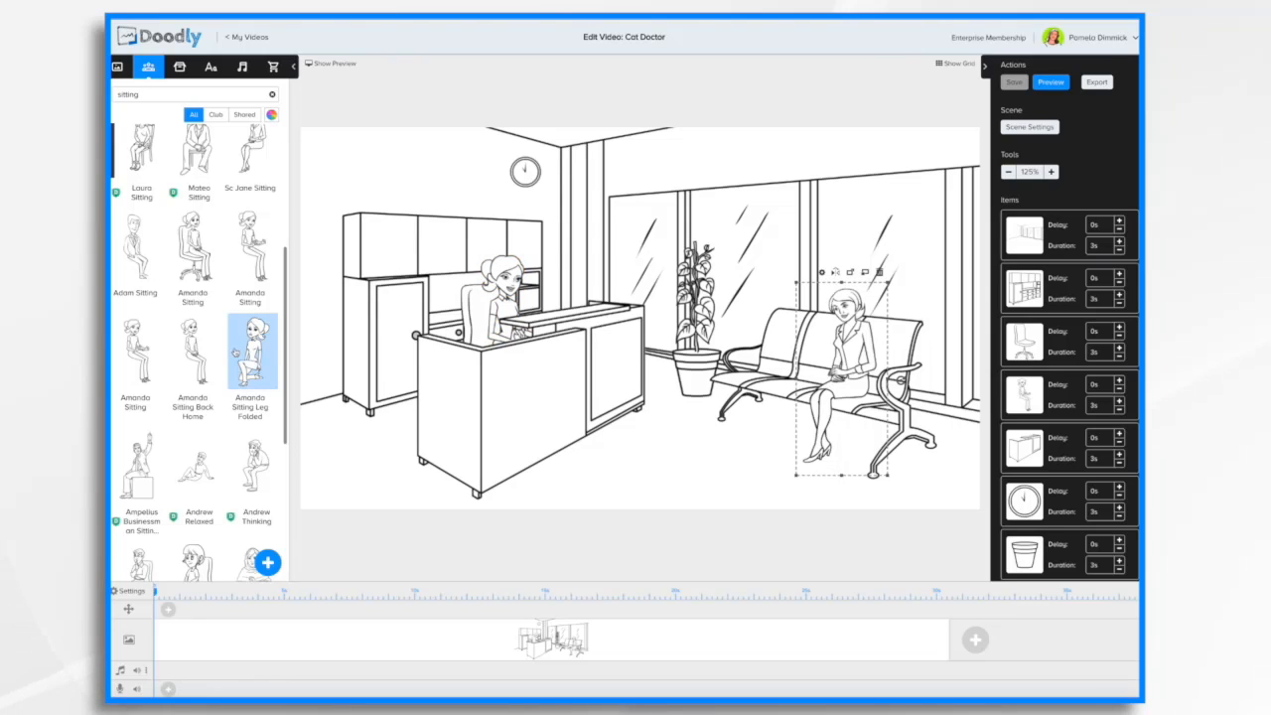
scroll(244, 249, up, 2)
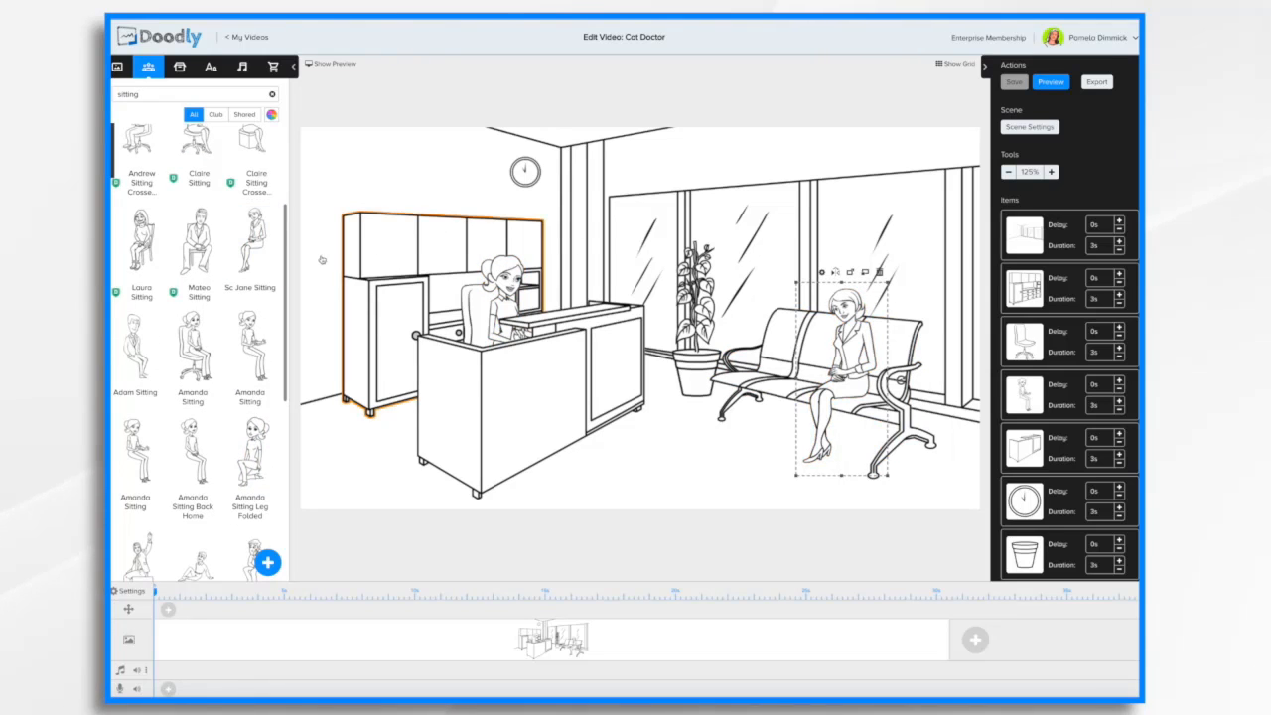
scroll(256, 352, down, 5)
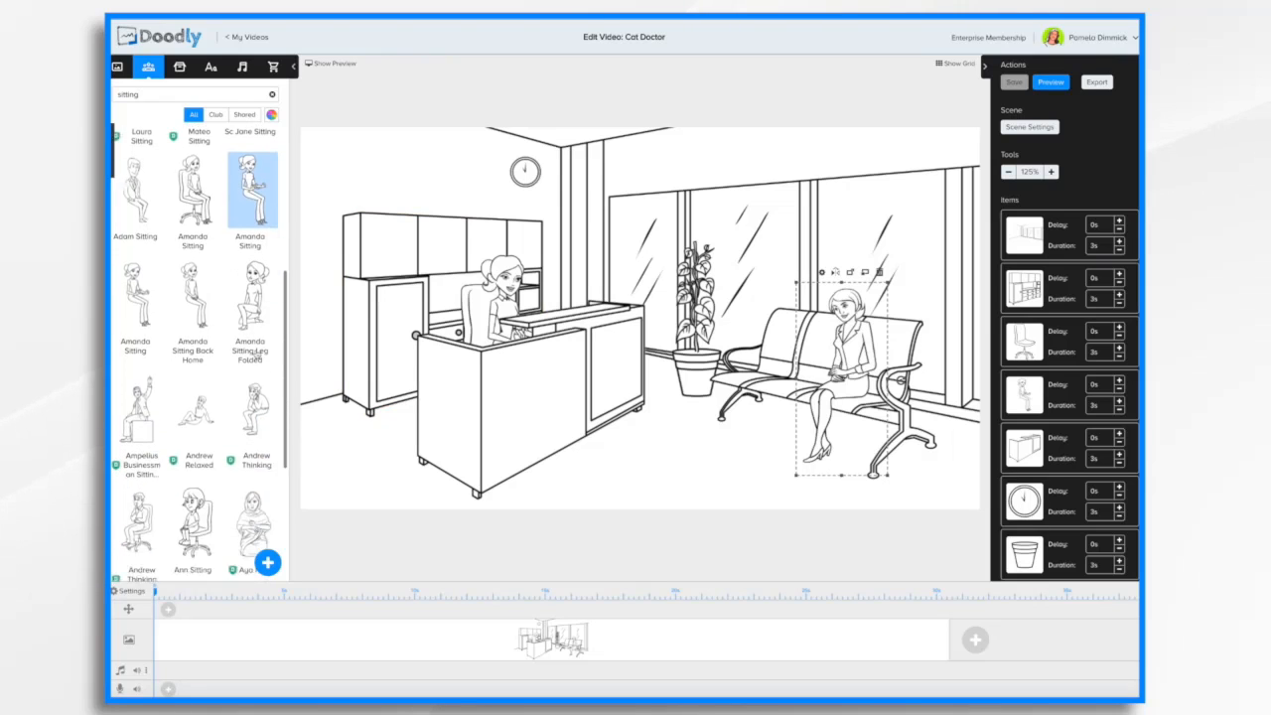
scroll(256, 352, down, 7)
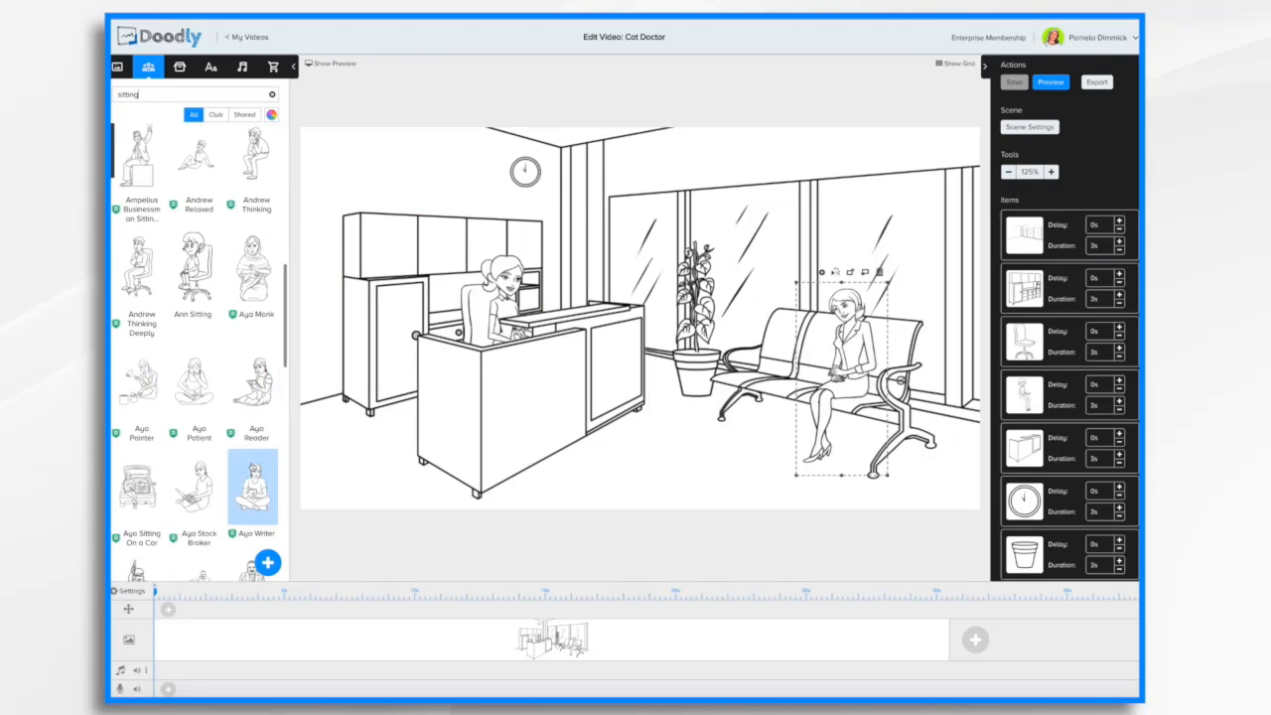
scroll(253, 397, down, 5)
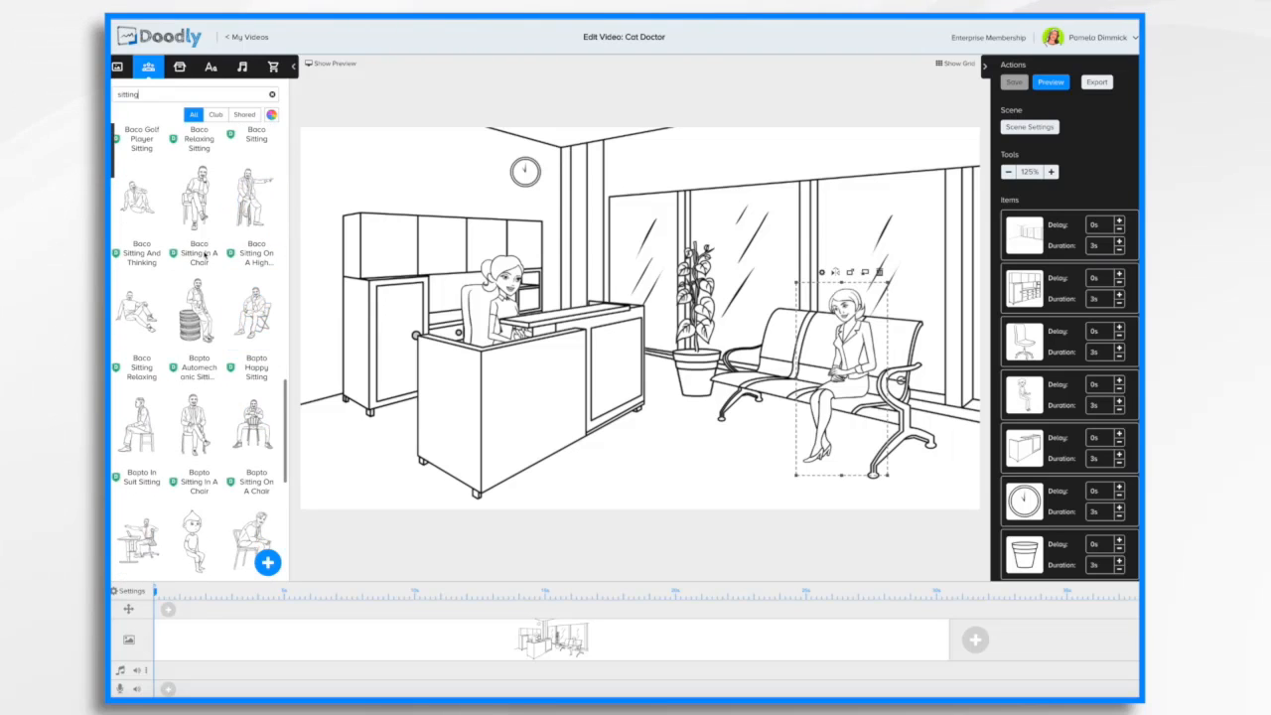
scroll(248, 367, down, 6)
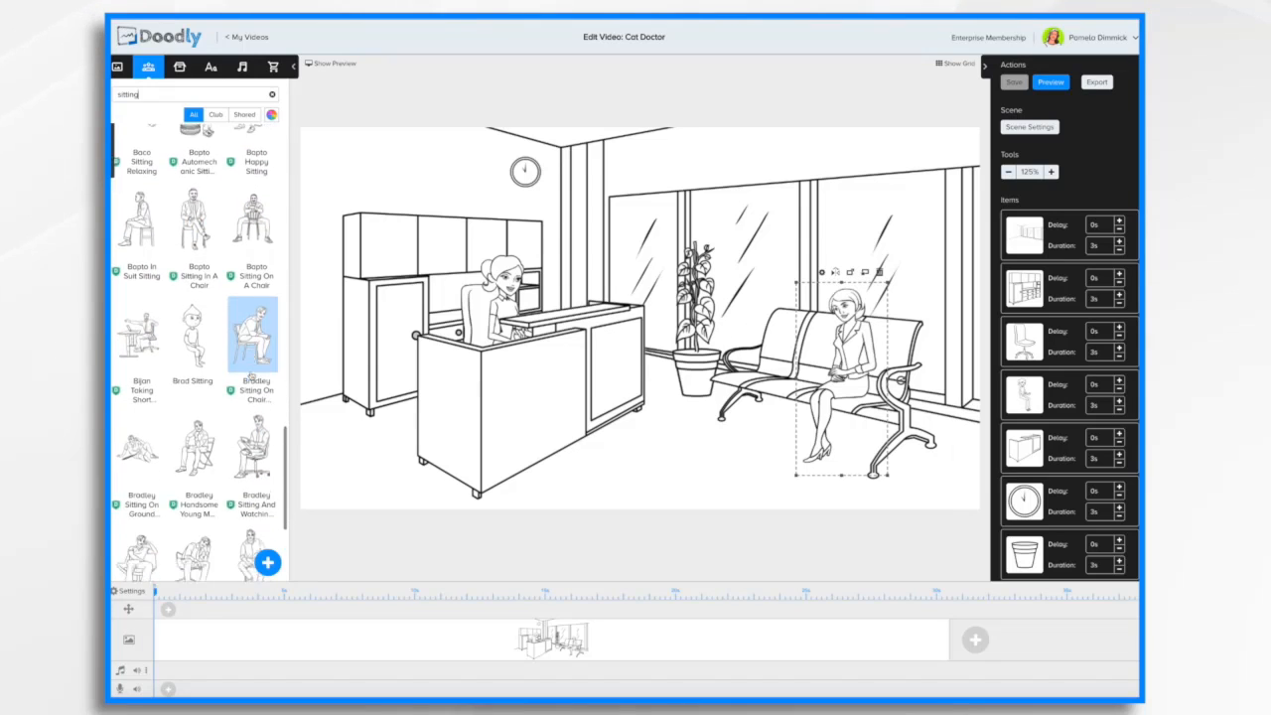
scroll(251, 375, down, 10)
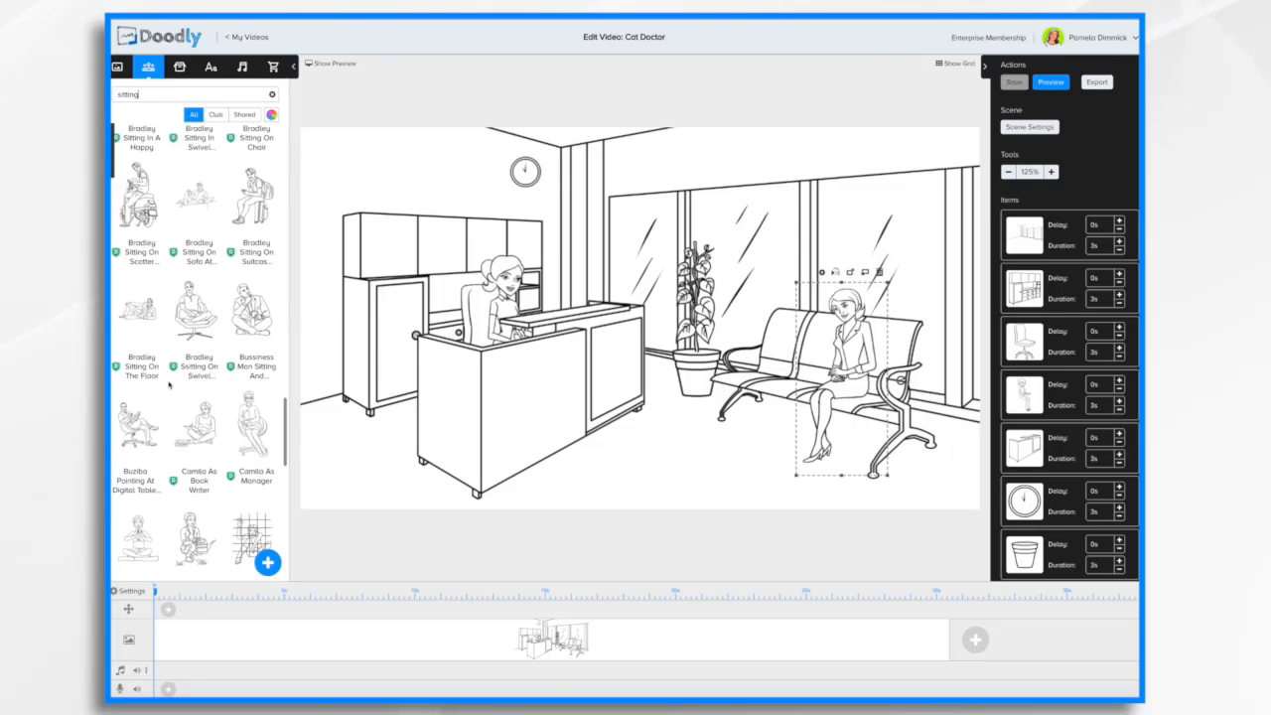
scroll(168, 385, down, 5)
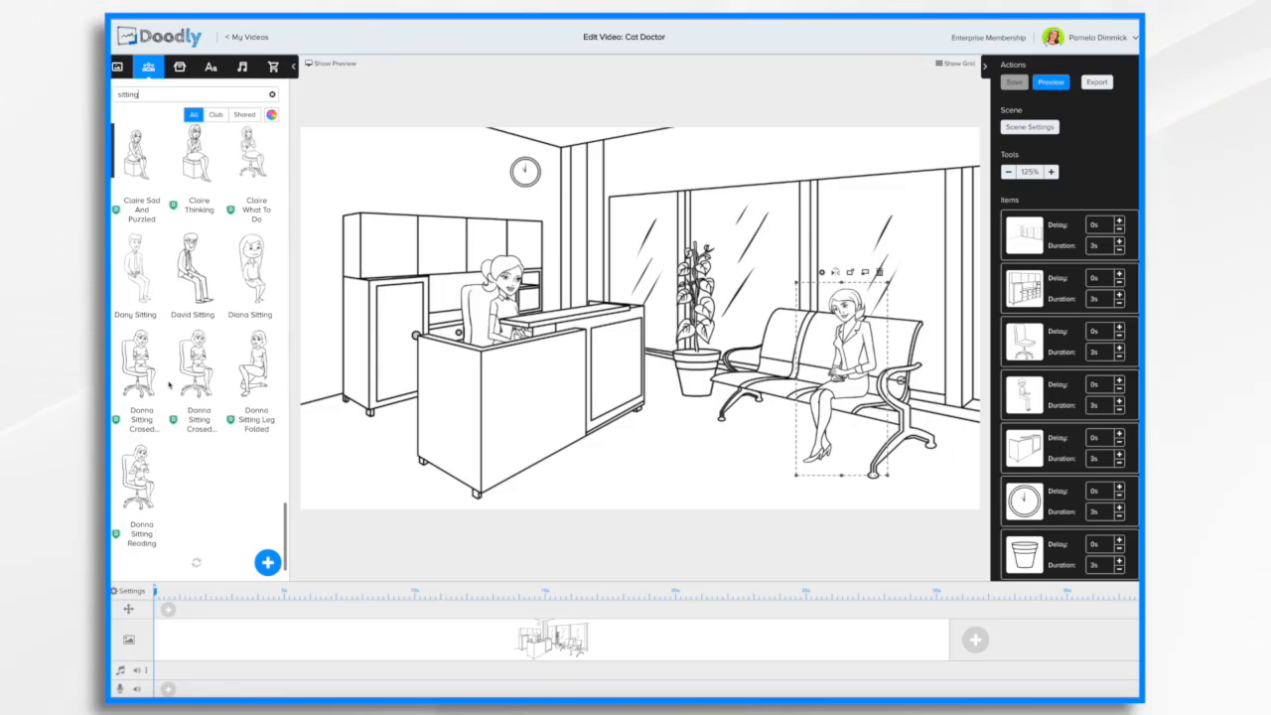
scroll(173, 390, down, 8)
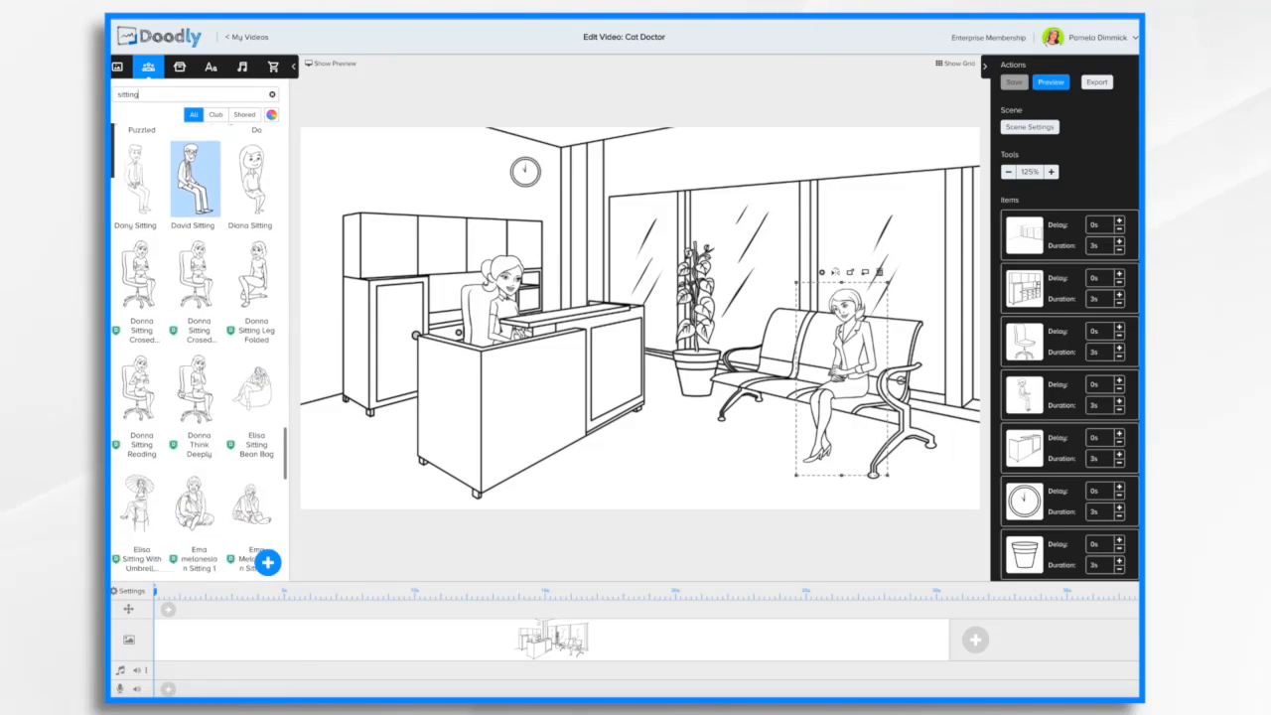
scroll(180, 394, down, 8)
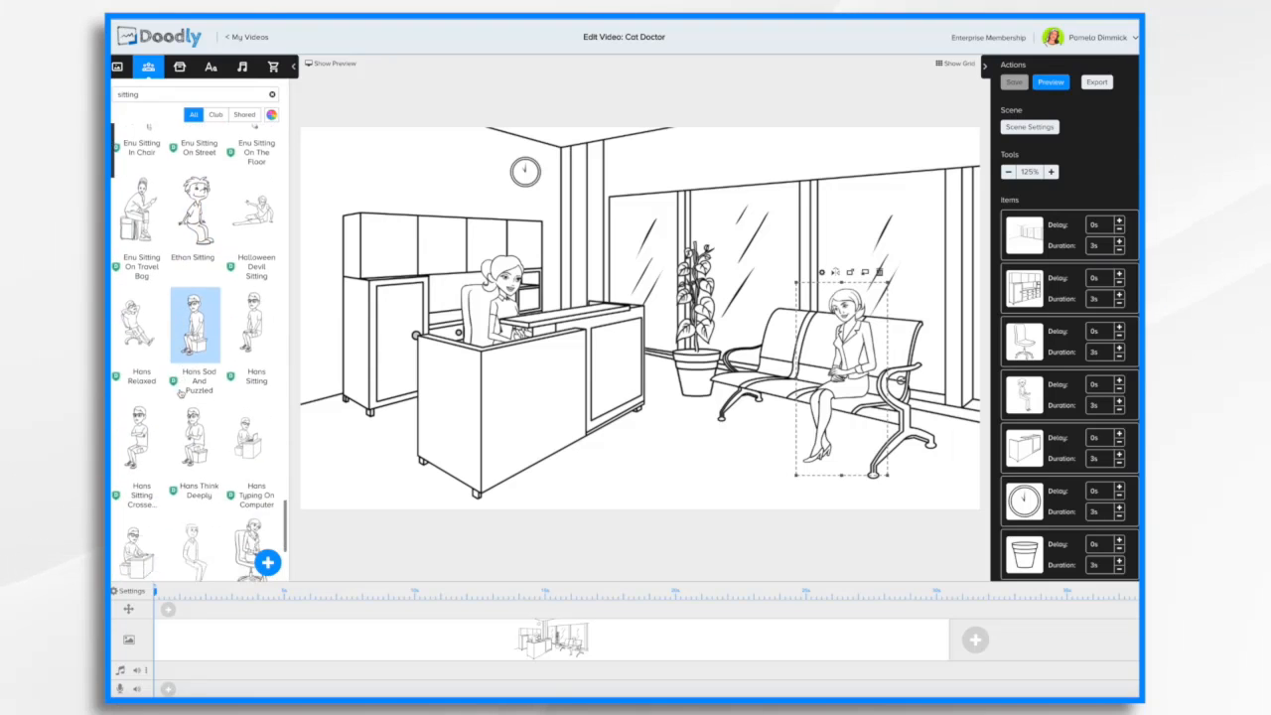
scroll(179, 394, down, 2)
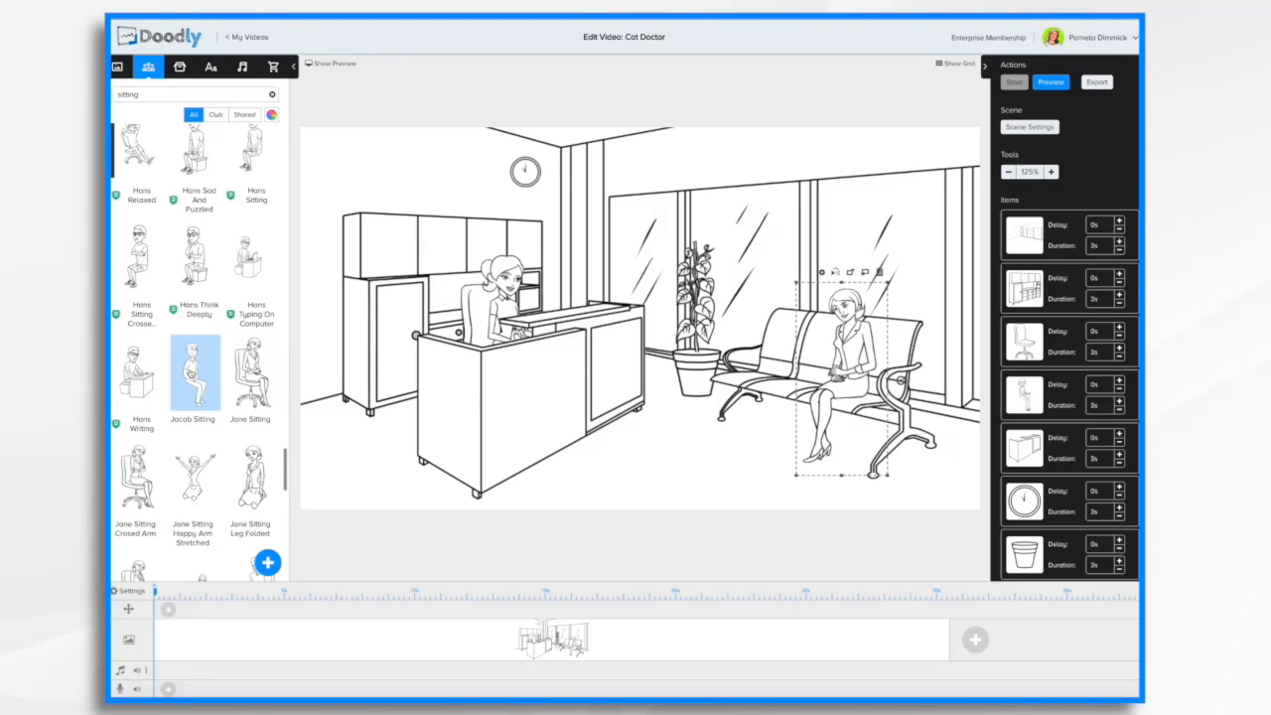
drag(194, 372, 839, 354)
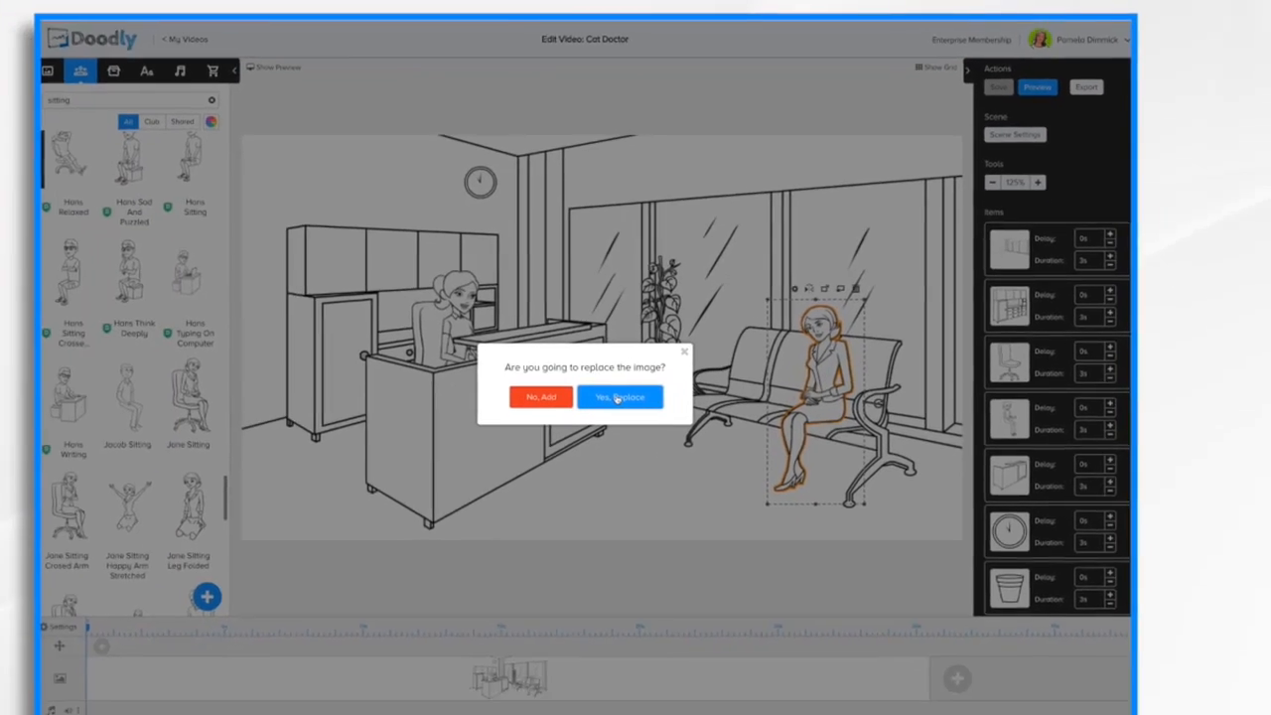
click(518, 458)
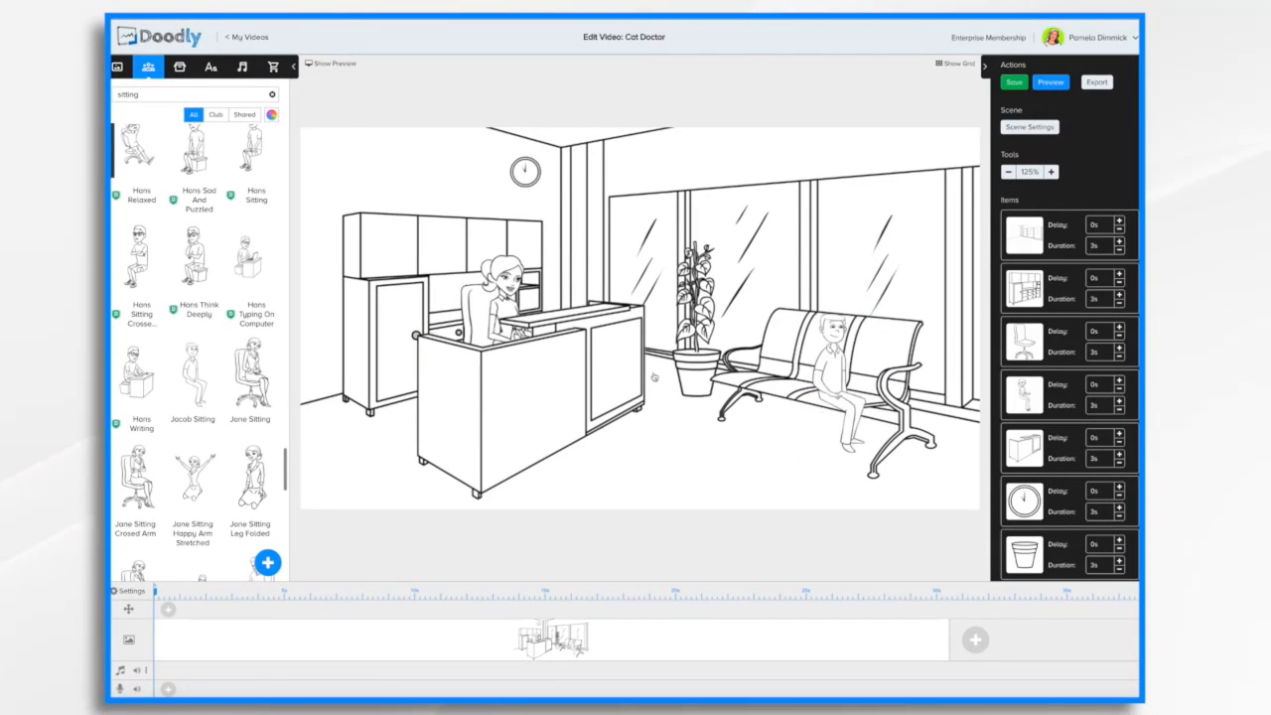
Flip the seated man to face the reception desk and enlarge him to fit the waiting bench.
click(836, 371)
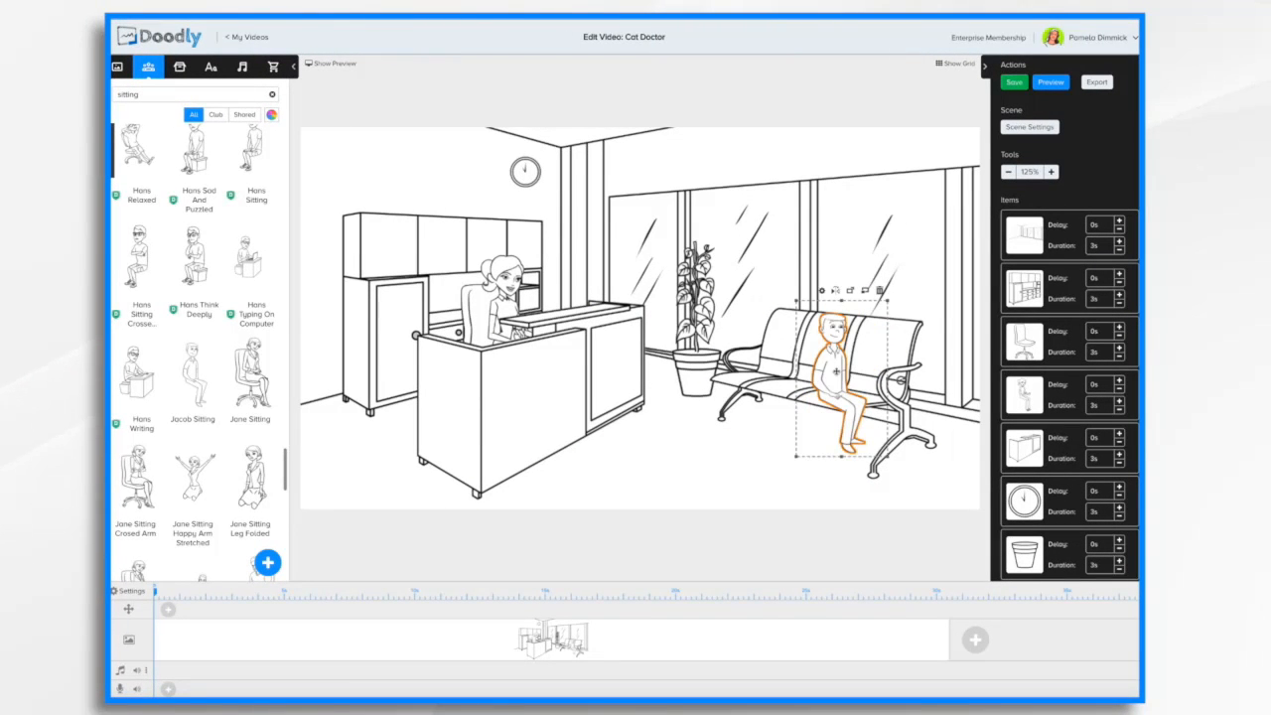
drag(888, 304, 912, 265)
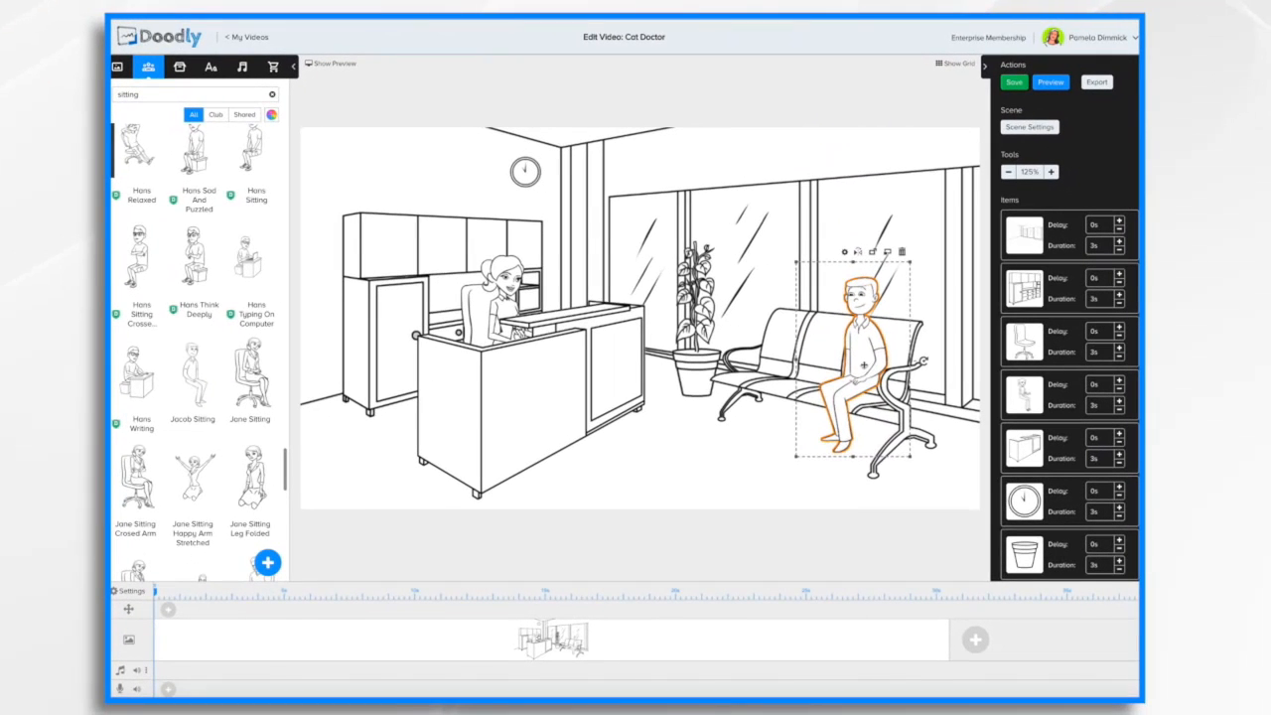
click(753, 318)
drag(860, 366, 852, 370)
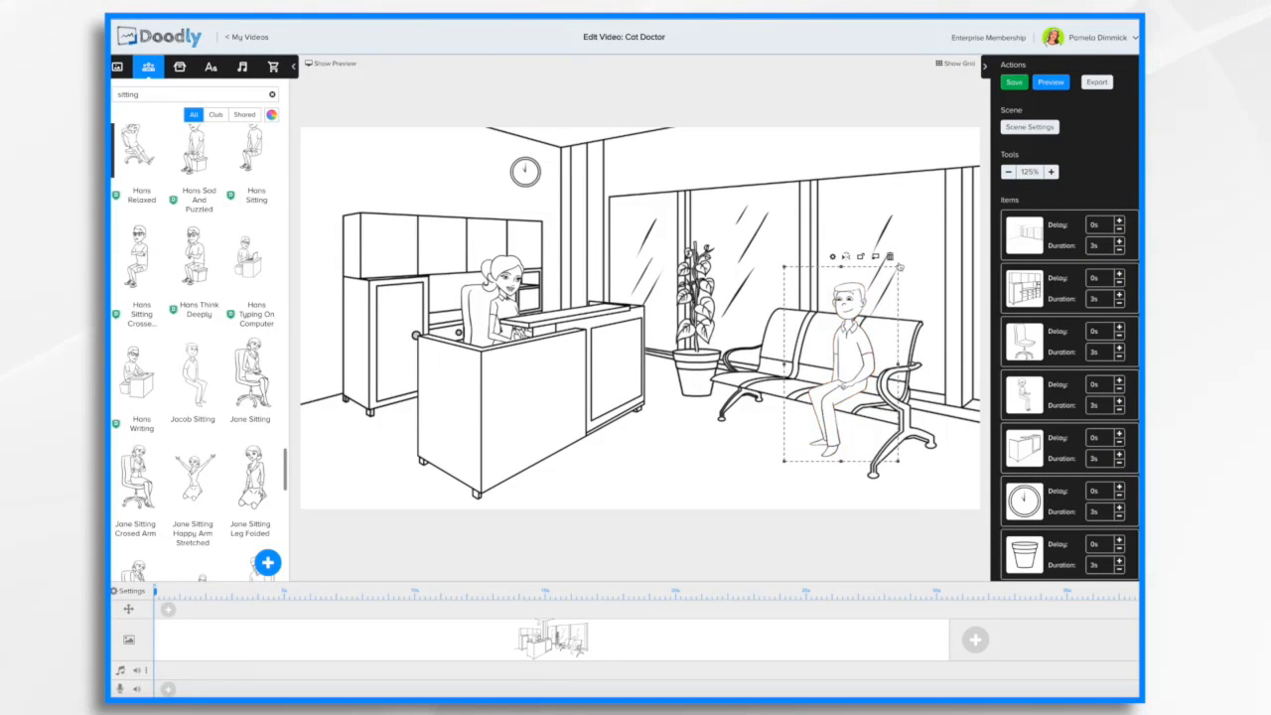
drag(897, 266, 899, 265)
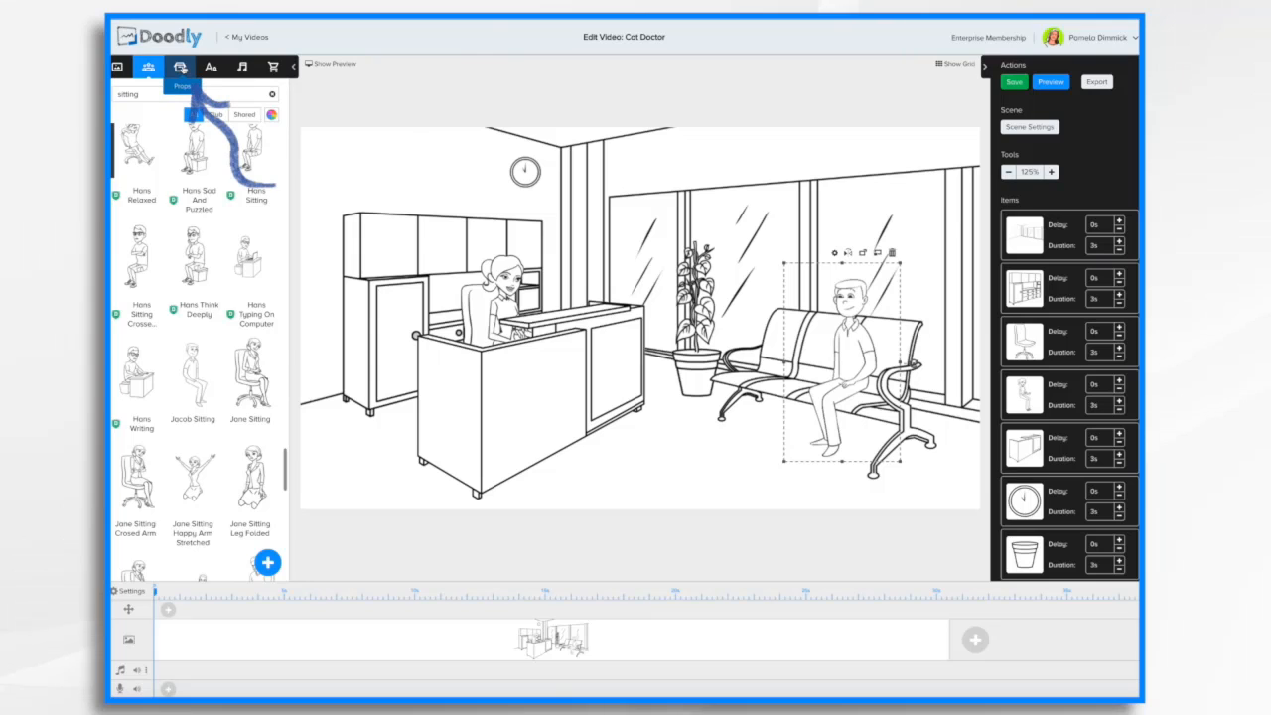
Search the props library for "cat" and add the walking outline Cat to the scene.
click(180, 67)
text(c)
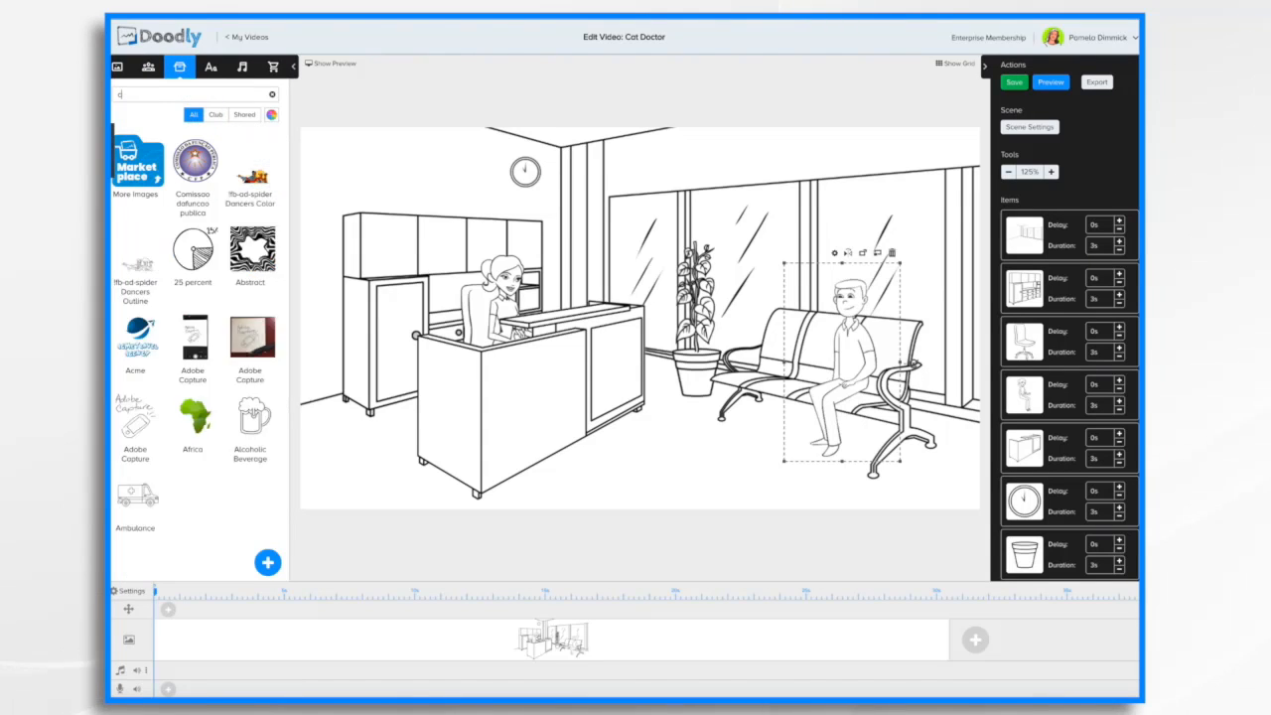
text(at)
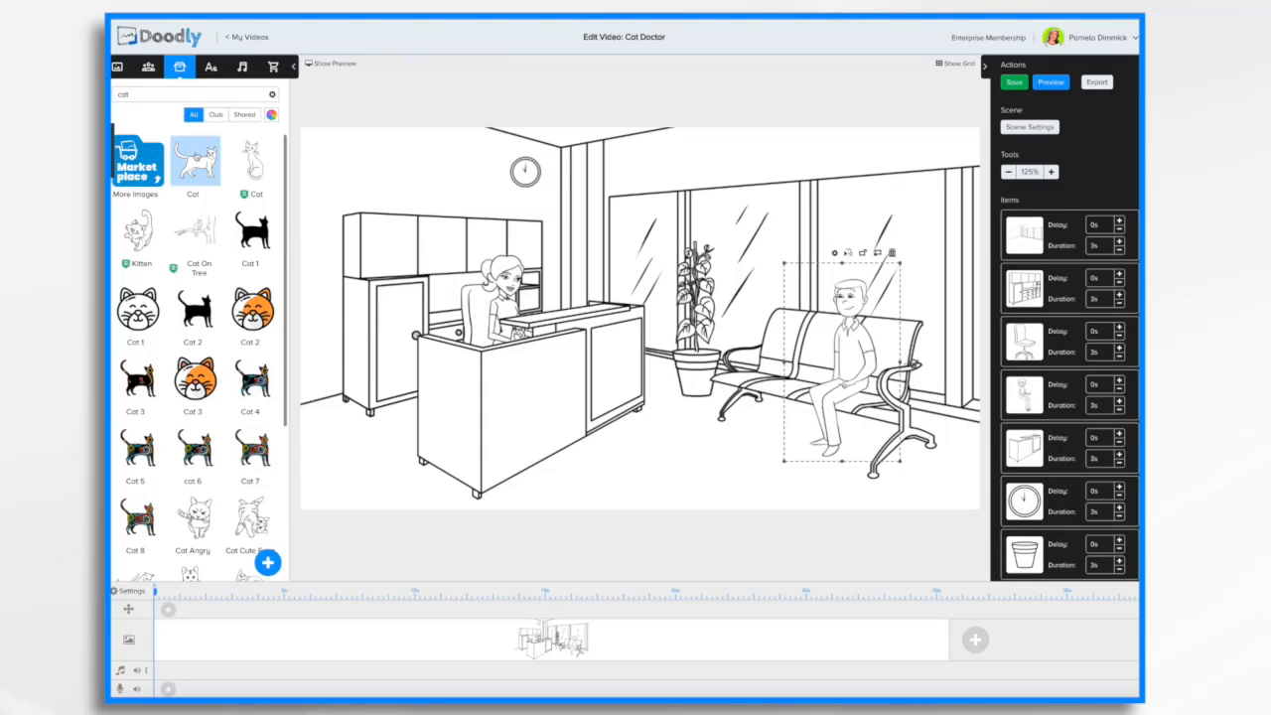
click(195, 163)
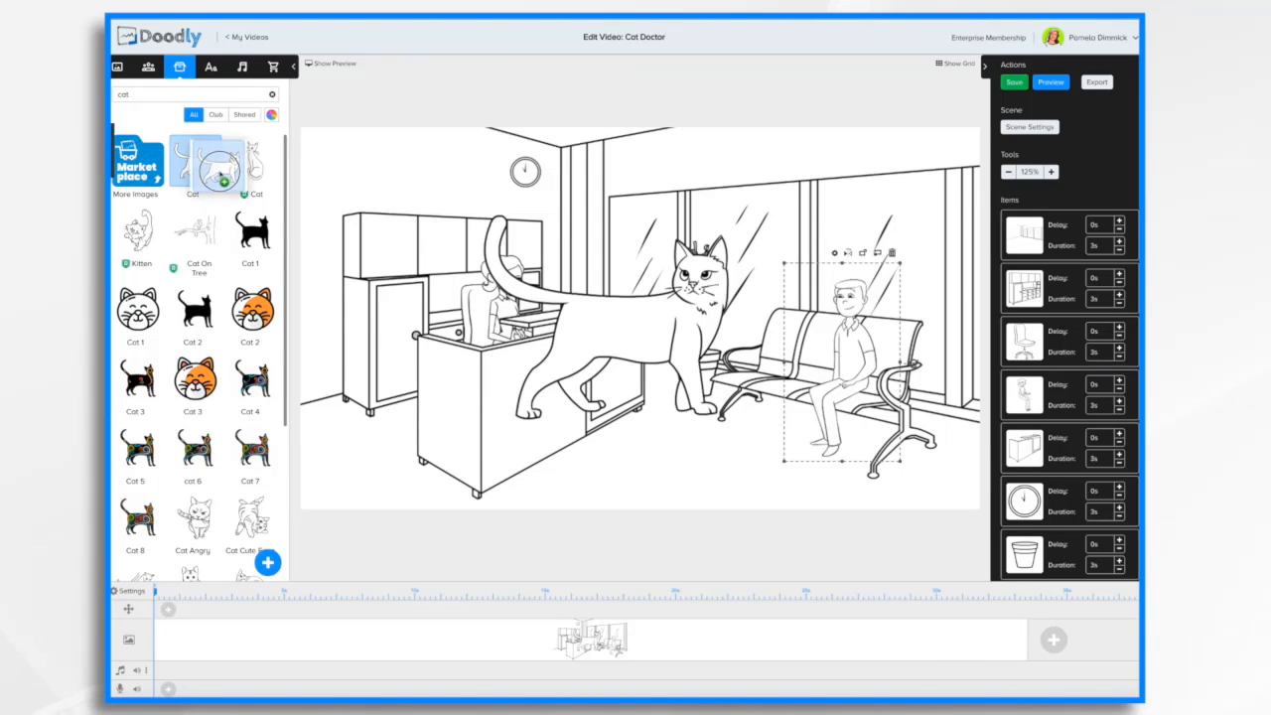
Shrink the cat and place it on the floor in front of the bench, beside the seated man's feet.
click(643, 323)
drag(643, 324, 694, 399)
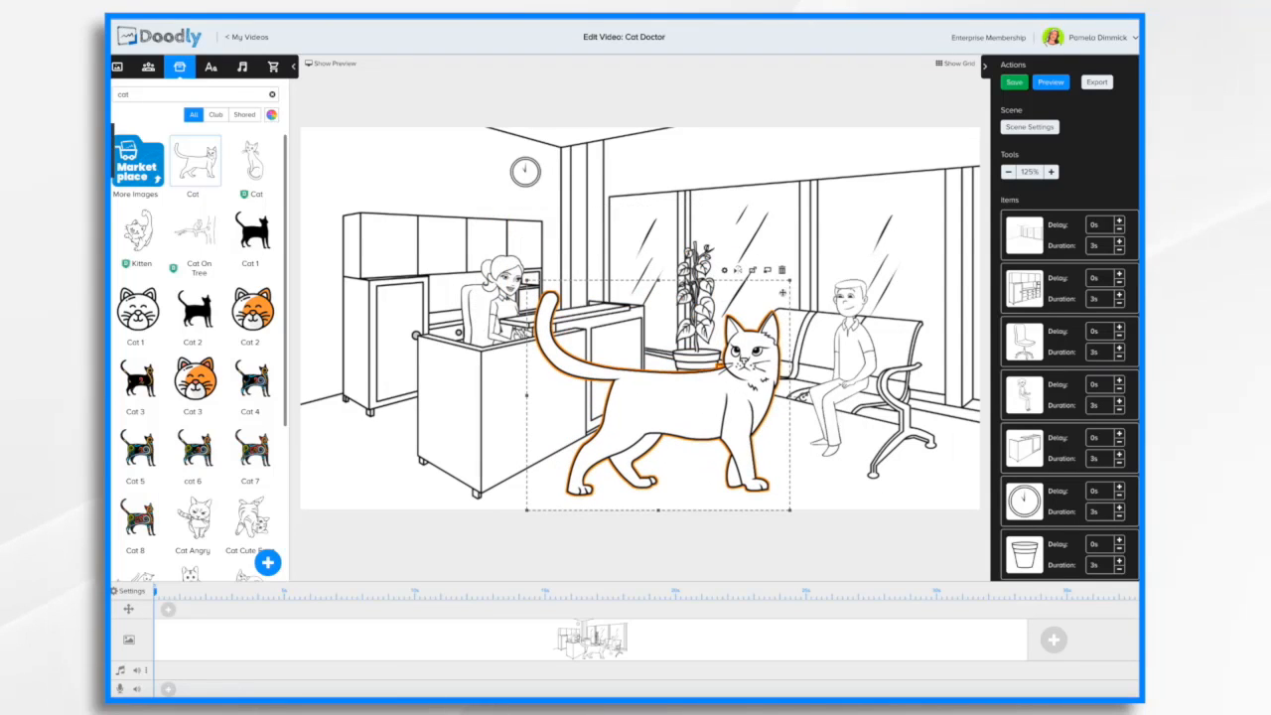
drag(790, 283, 644, 408)
drag(604, 460, 775, 415)
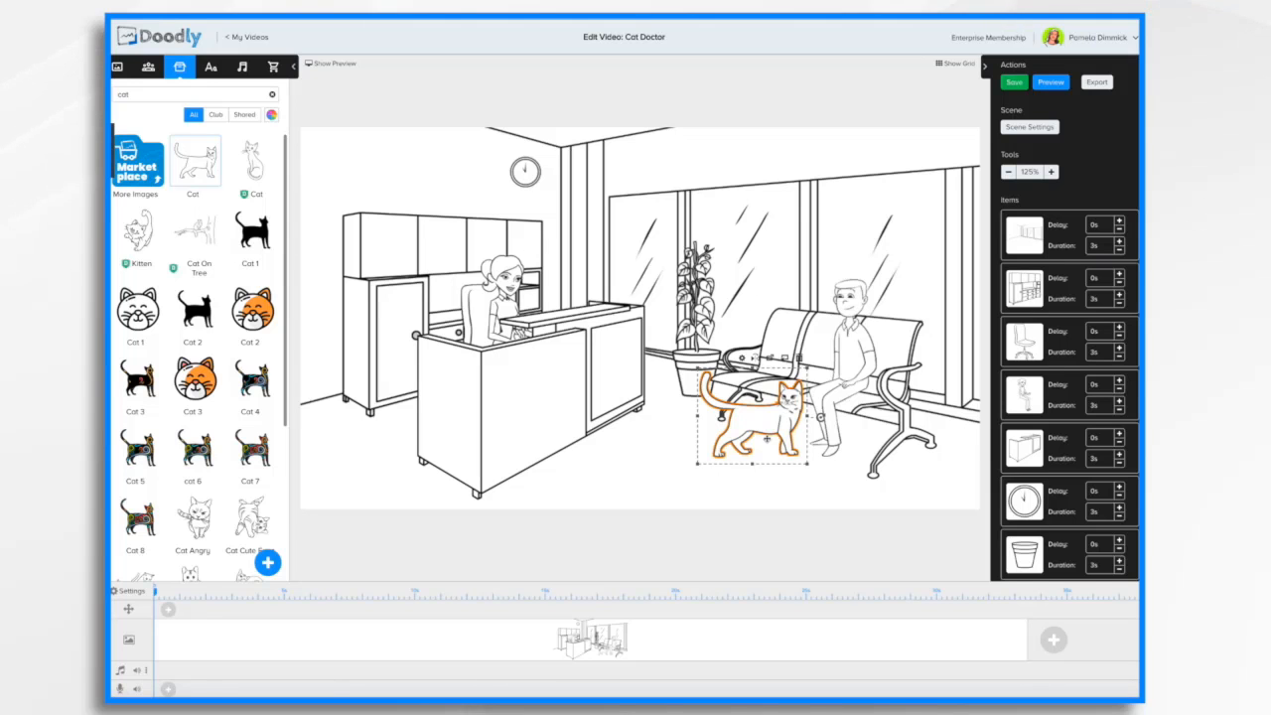
Review the delay and duration settings throughout the scene's item list and preview the video.
scroll(1068, 260, down, 3)
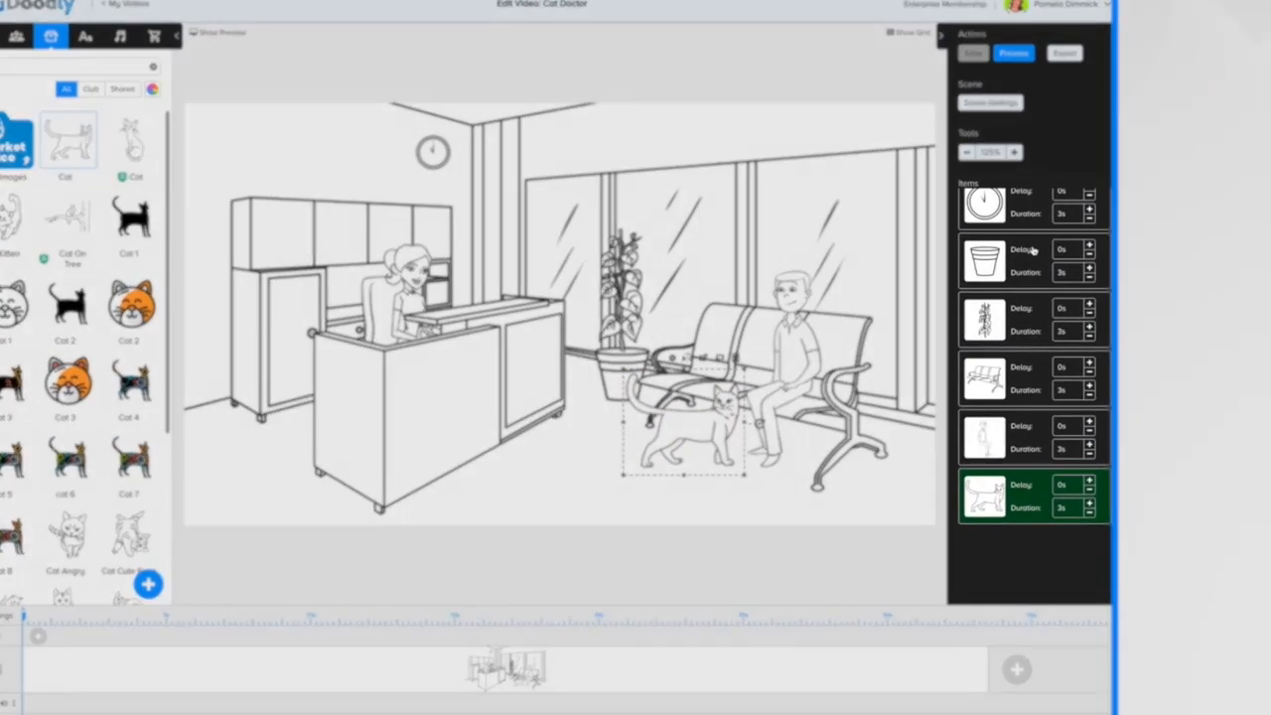
scroll(1068, 260, up, 3)
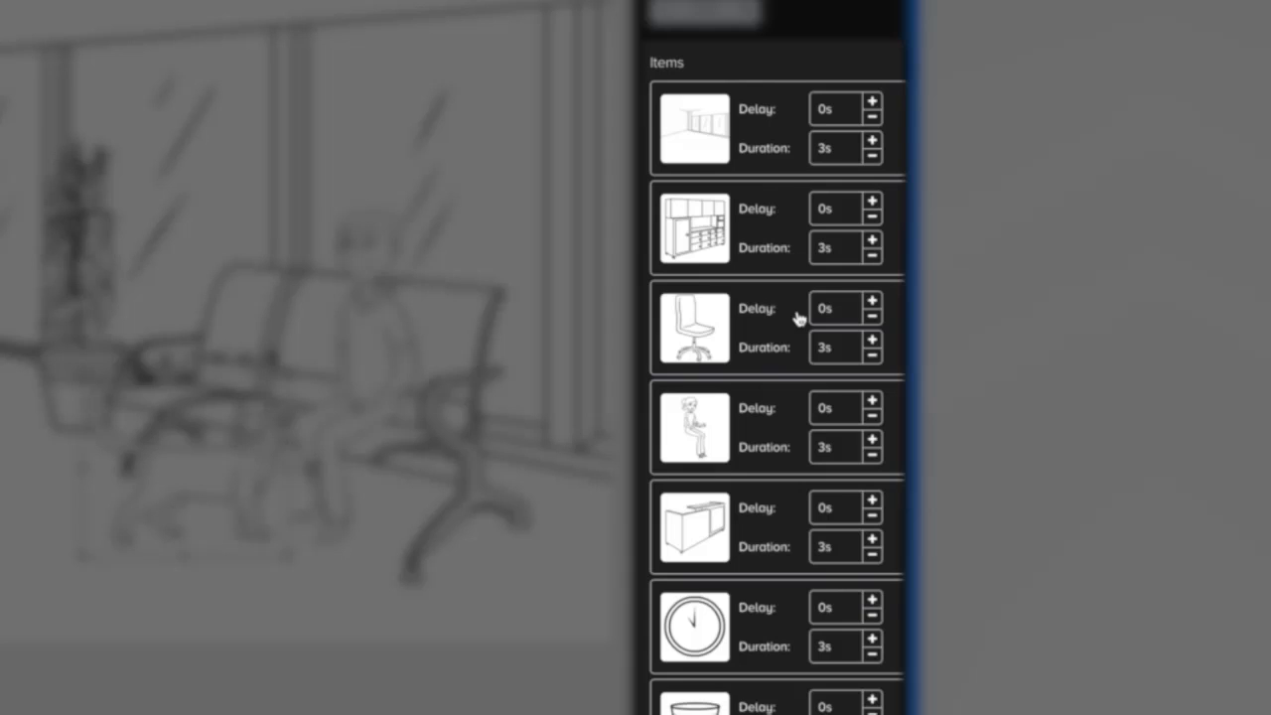
scroll(798, 318, down, 3)
scroll(797, 318, up, 3)
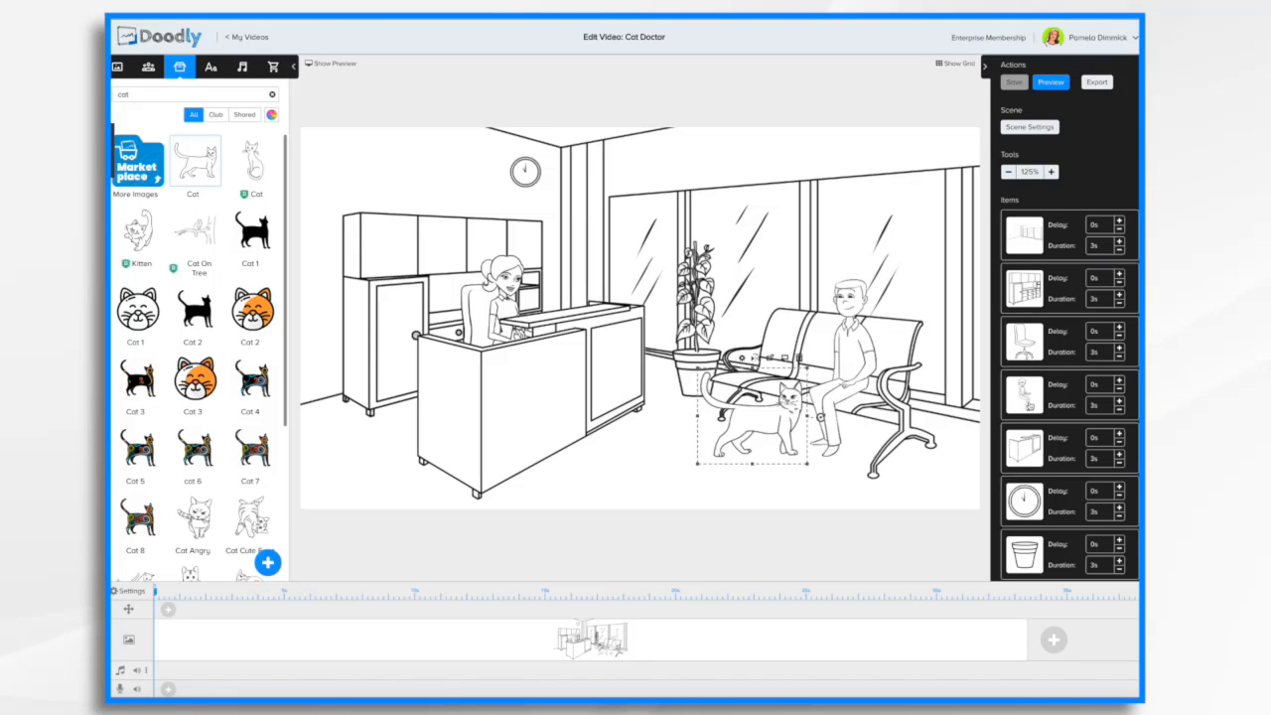
click(1052, 83)
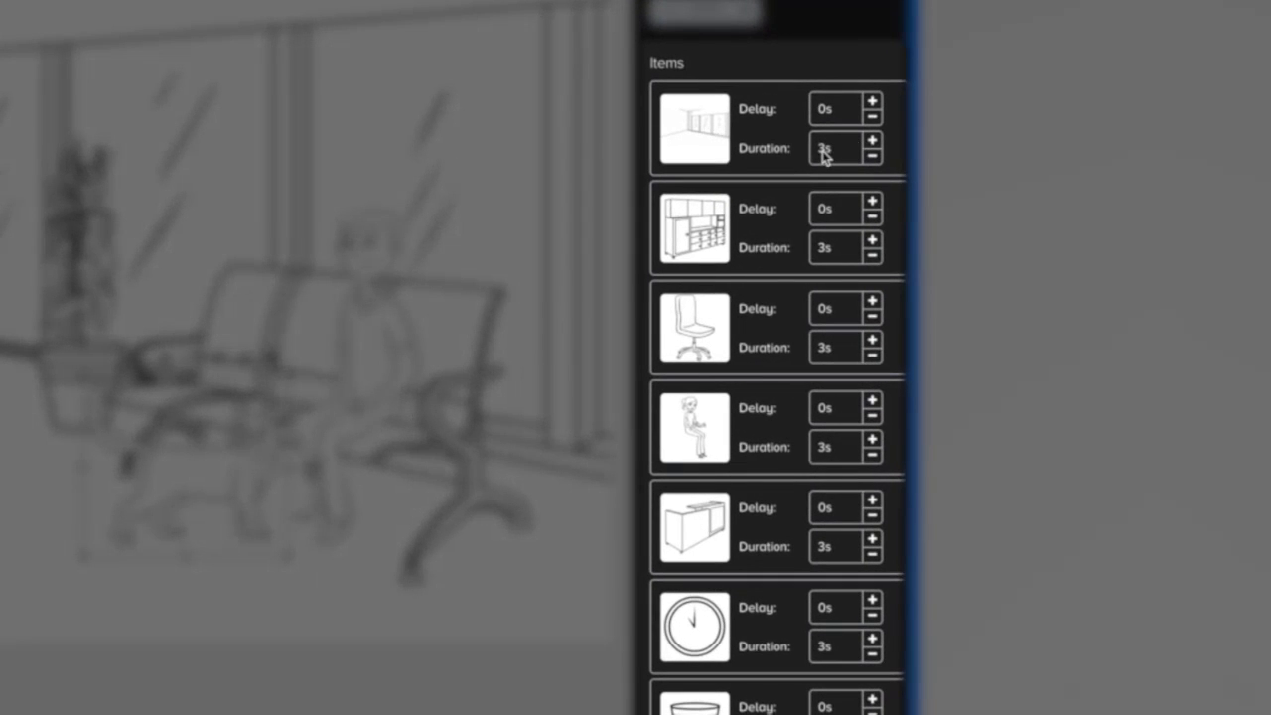
Set the duration to 0s for the room background, cabinets, office chair, receptionist, reception desk, clock and plant pot.
click(822, 149)
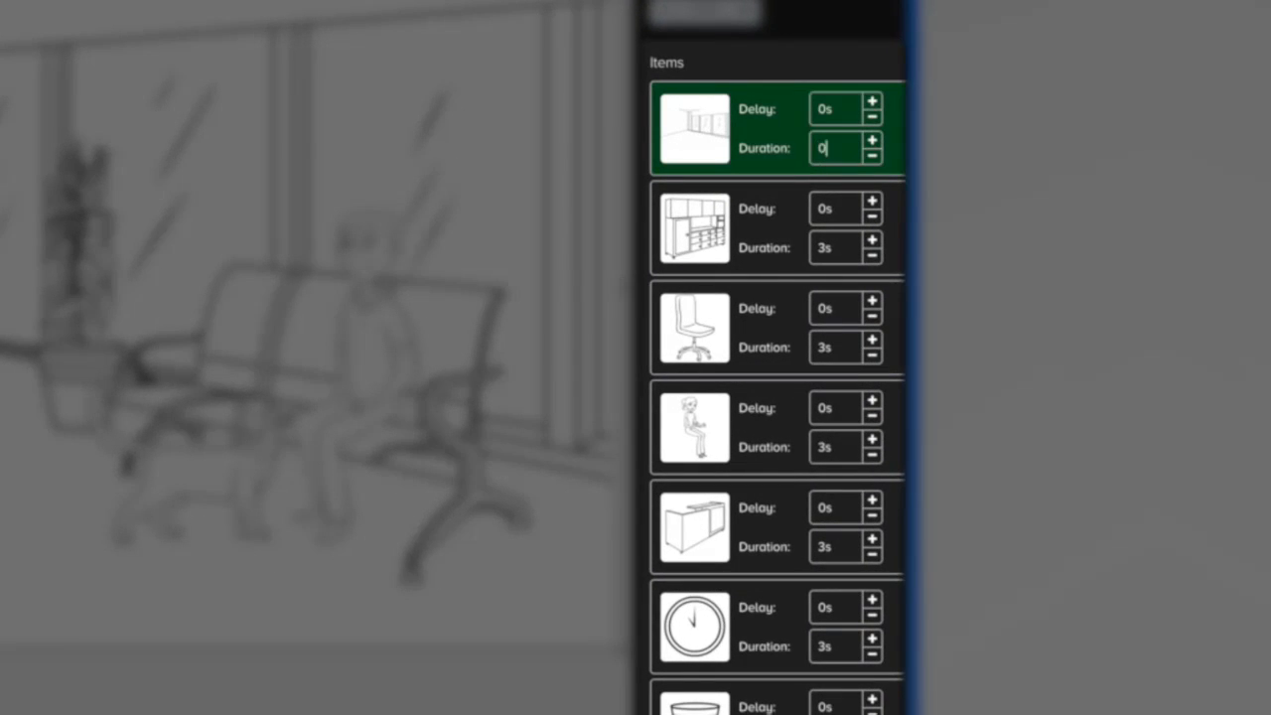
click(839, 253)
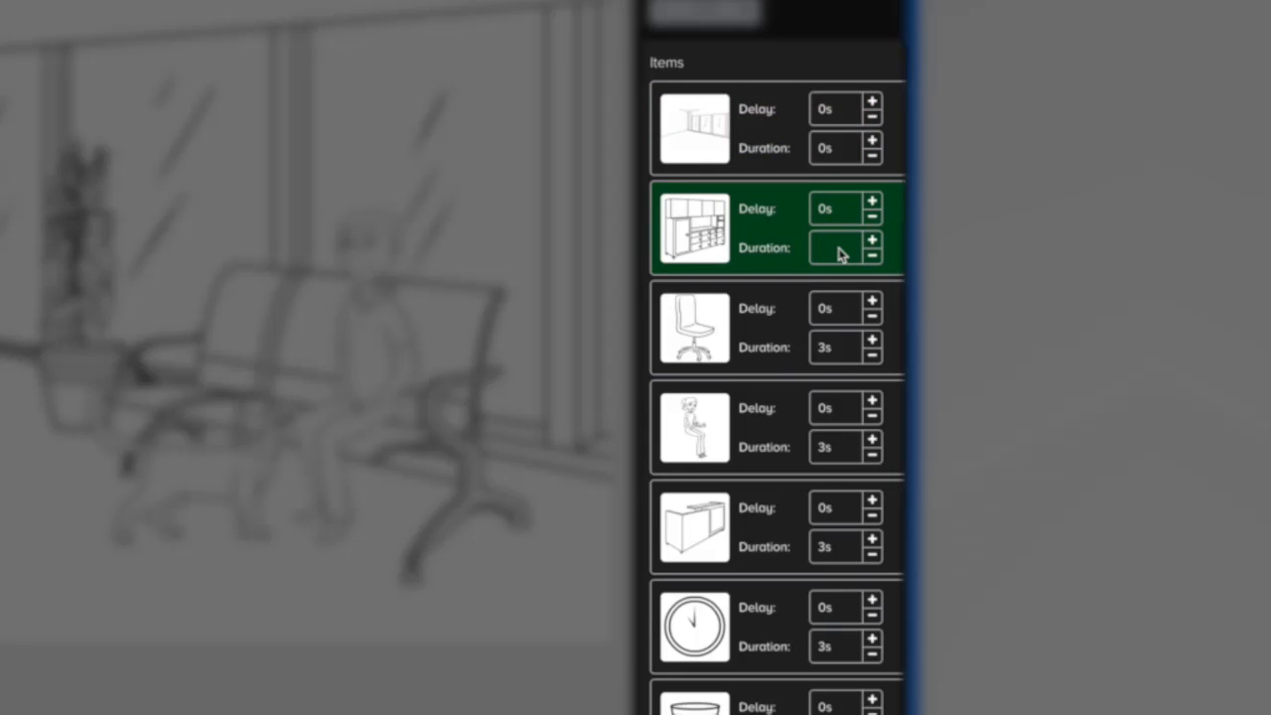
click(835, 352)
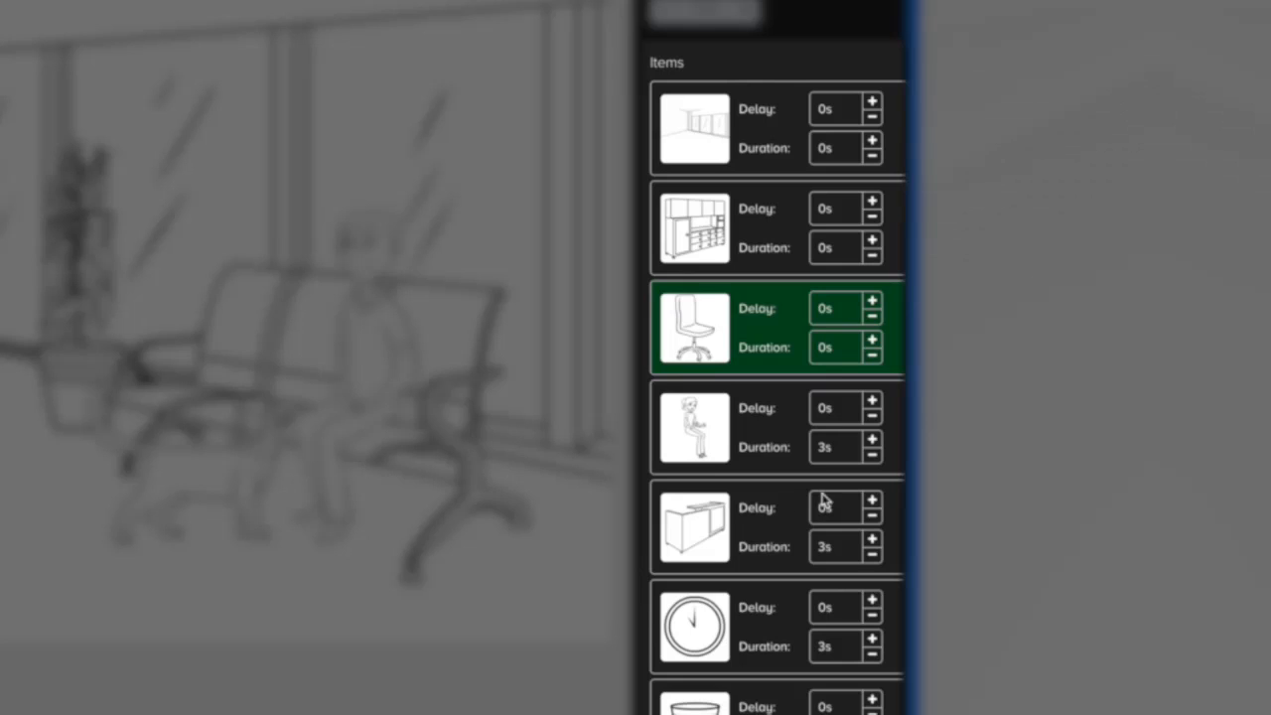
click(843, 450)
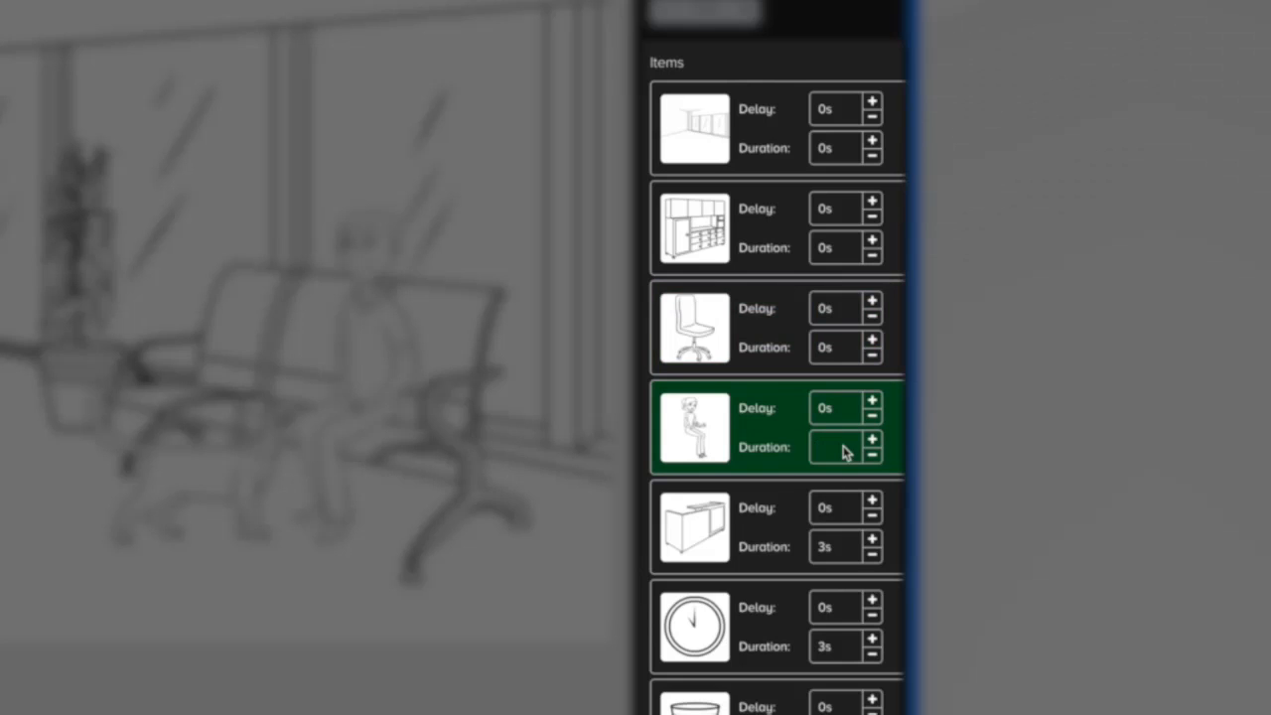
click(843, 552)
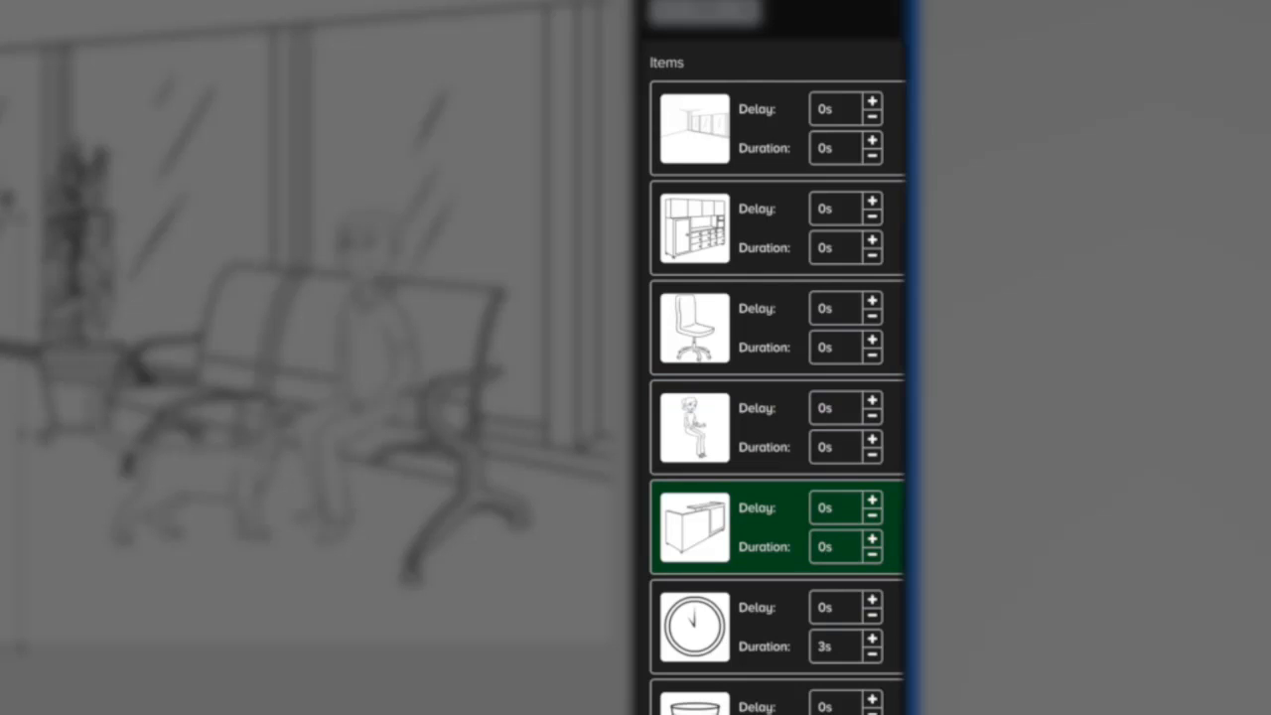
click(843, 649)
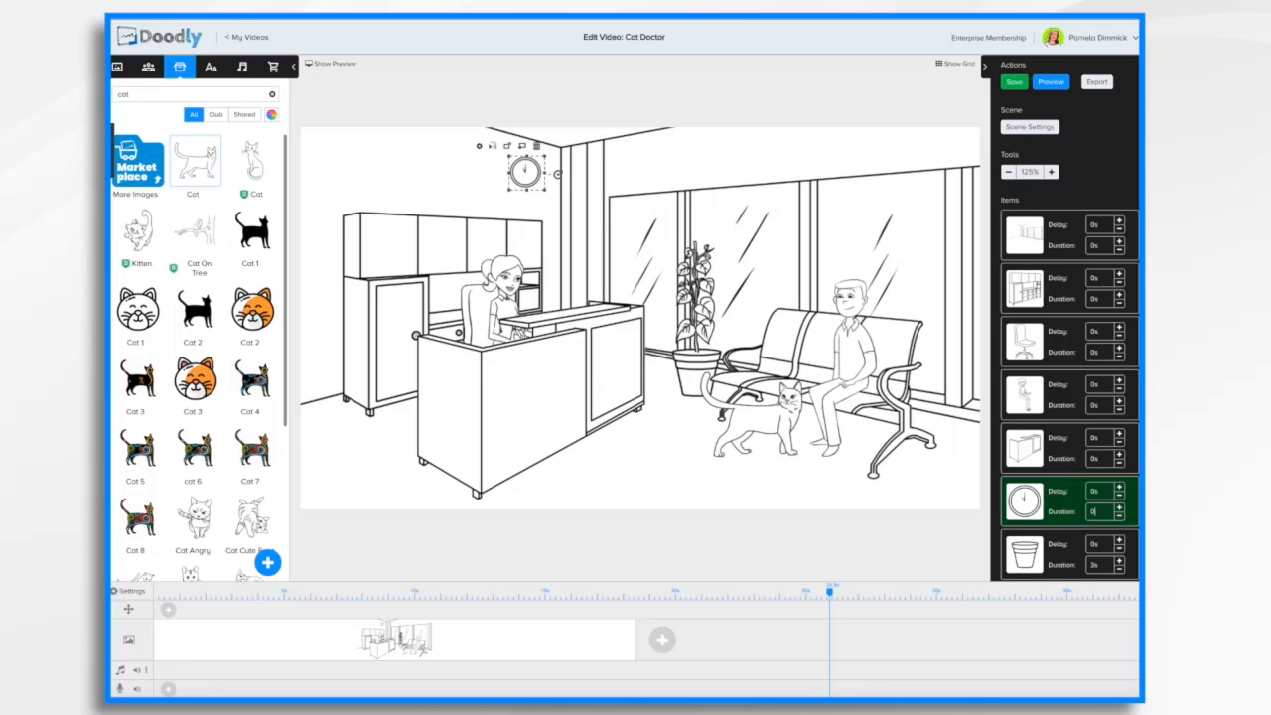
click(1097, 565)
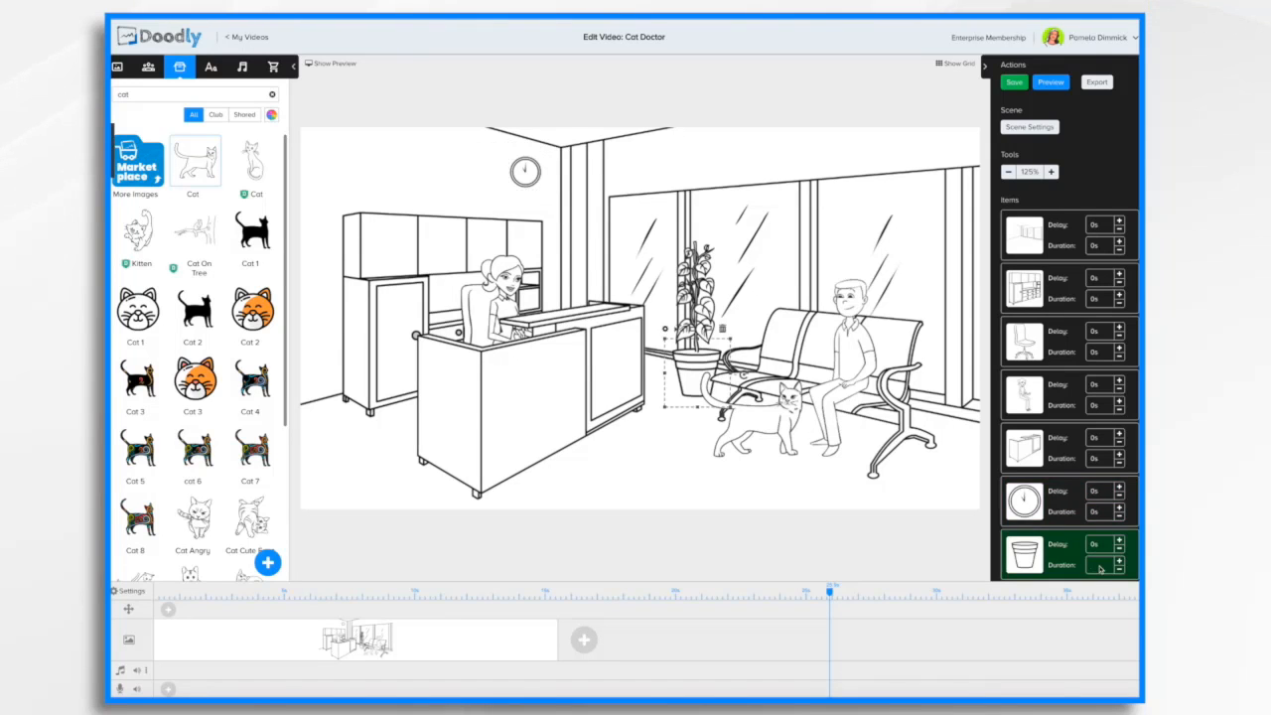
text(0s)
Set the duration of the plant and the waiting bench to 0s and preview the video.
scroll(1095, 511, down, 5)
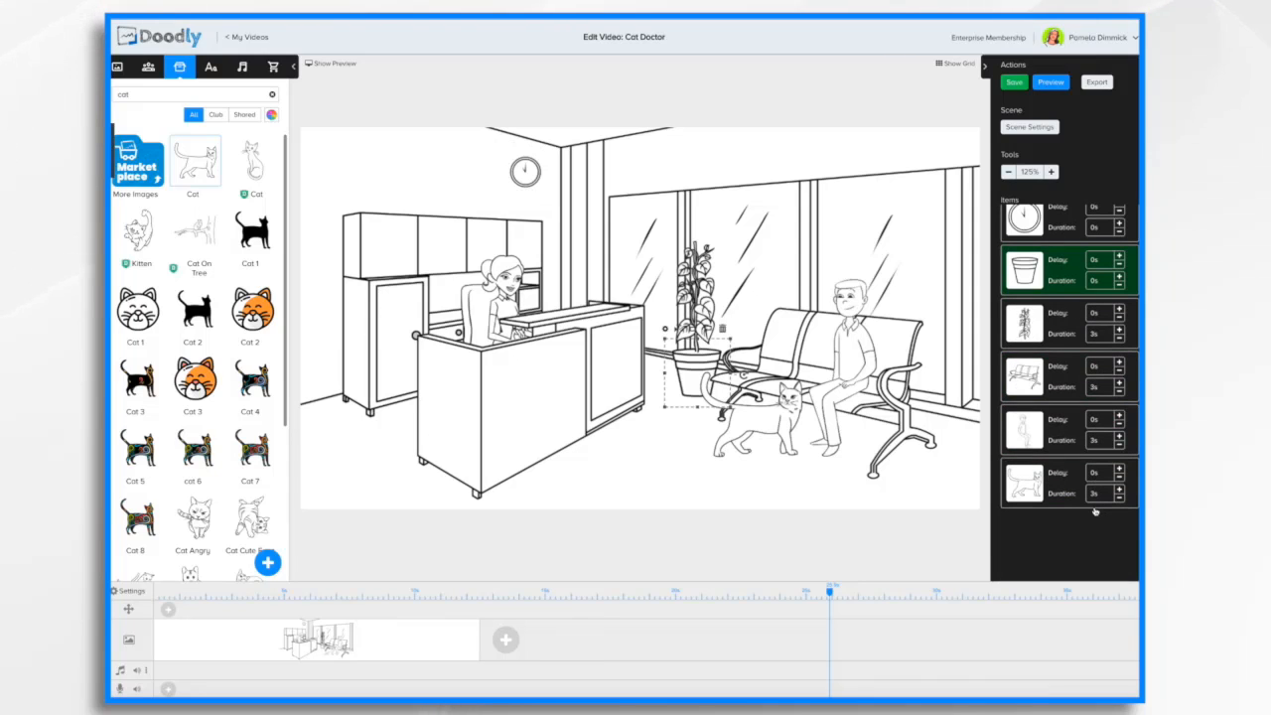
click(1102, 335)
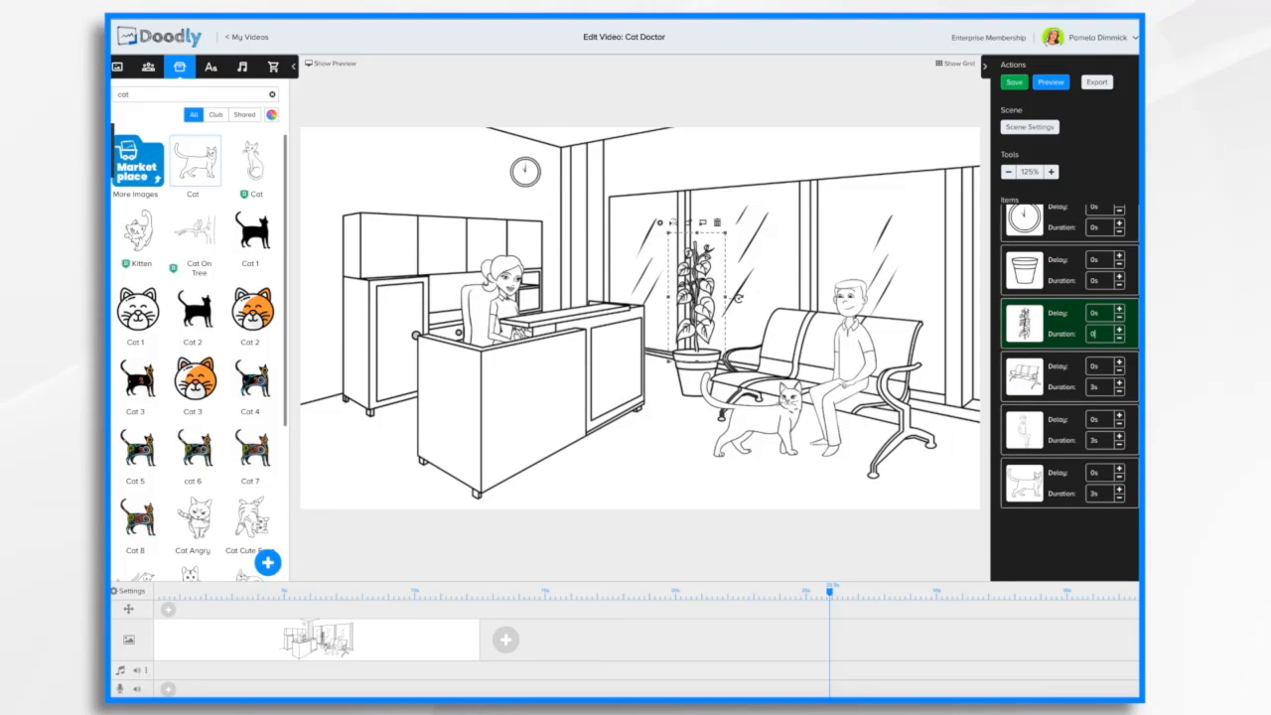
text(0)
click(1100, 386)
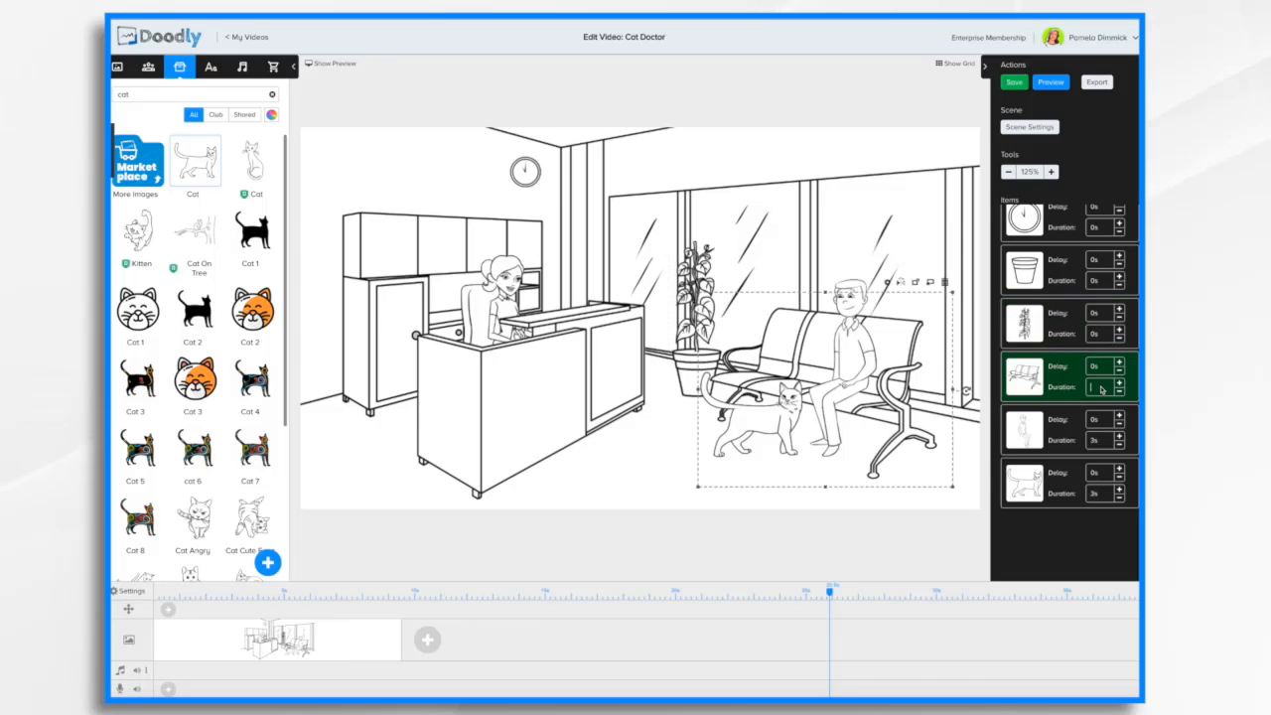
text(0s)
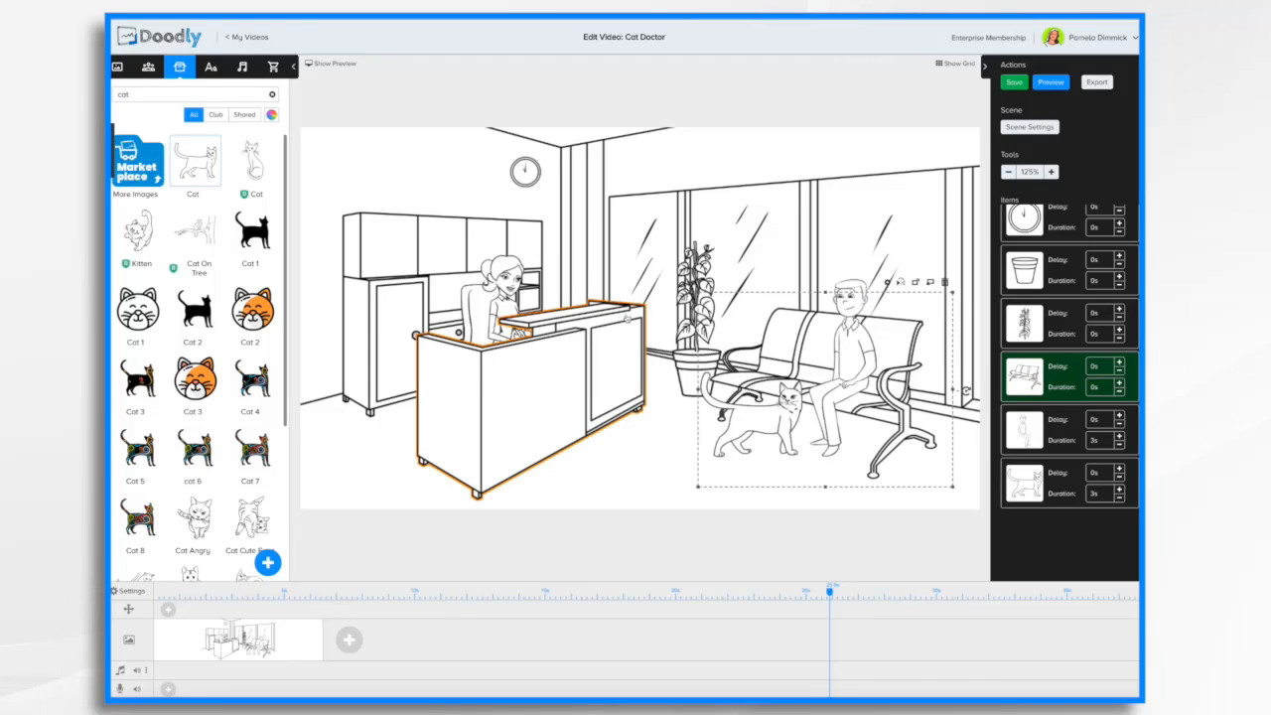
click(1060, 83)
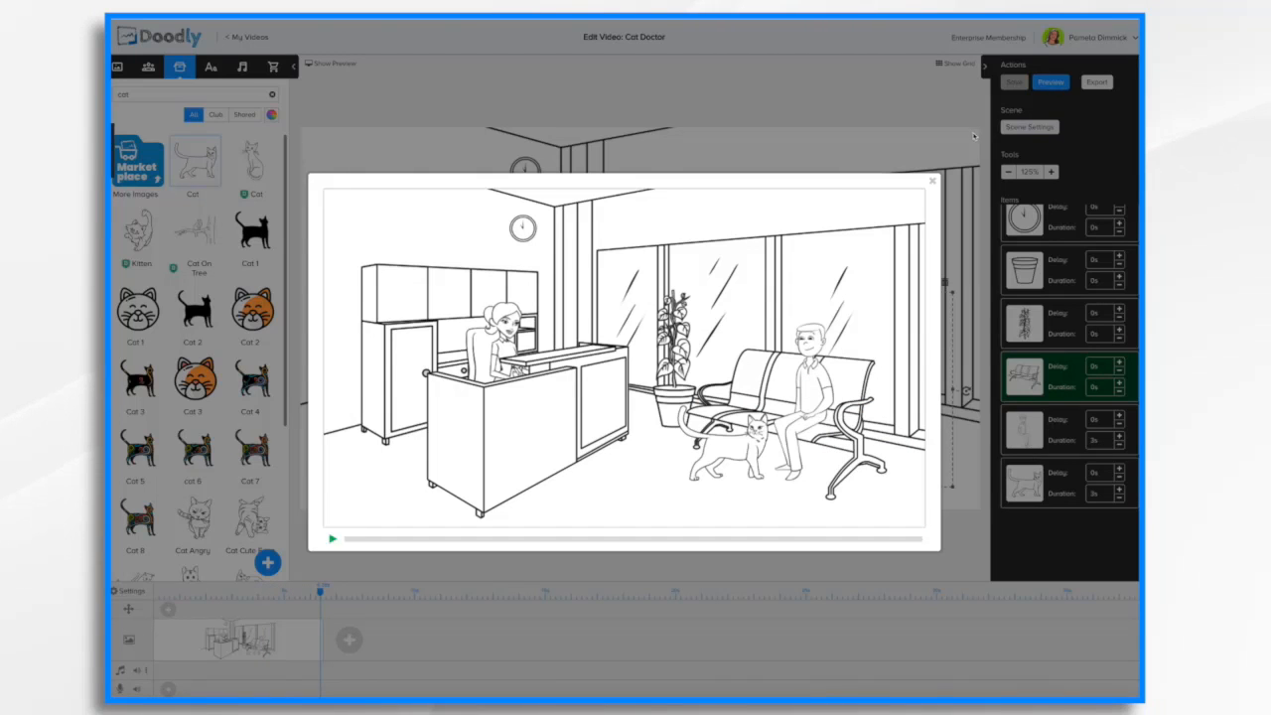
click(932, 182)
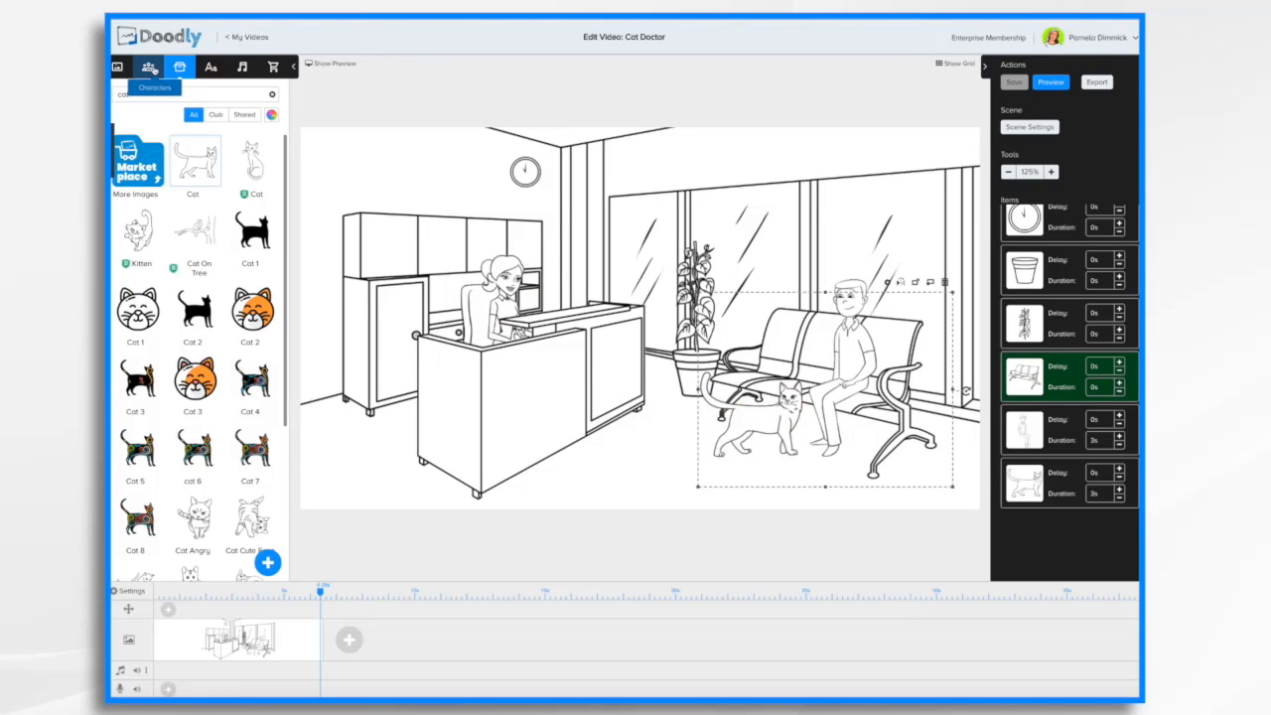
Search the characters library for "doctor" and add Luciana Veterinarian with the dog as an additional image, without replacing the cabinets.
click(148, 68)
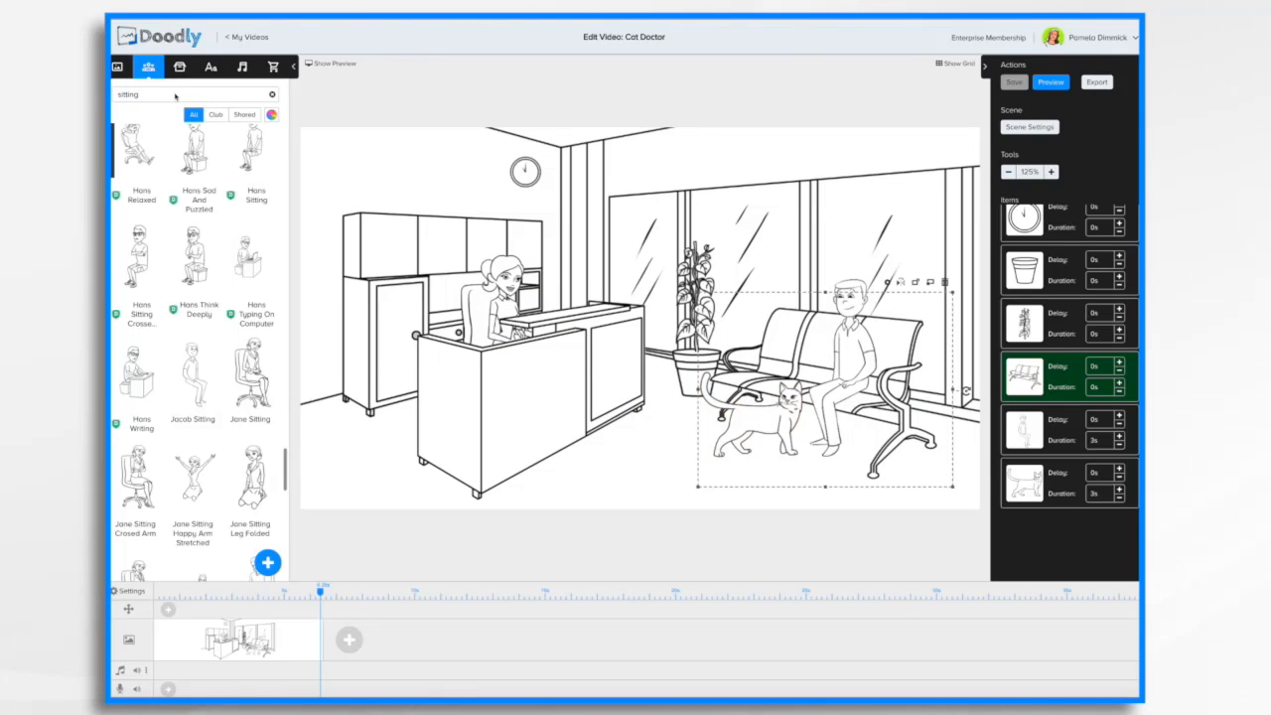
key(BackSpace)
key(BackSpace)
key(BackSpace)
text(doctor)
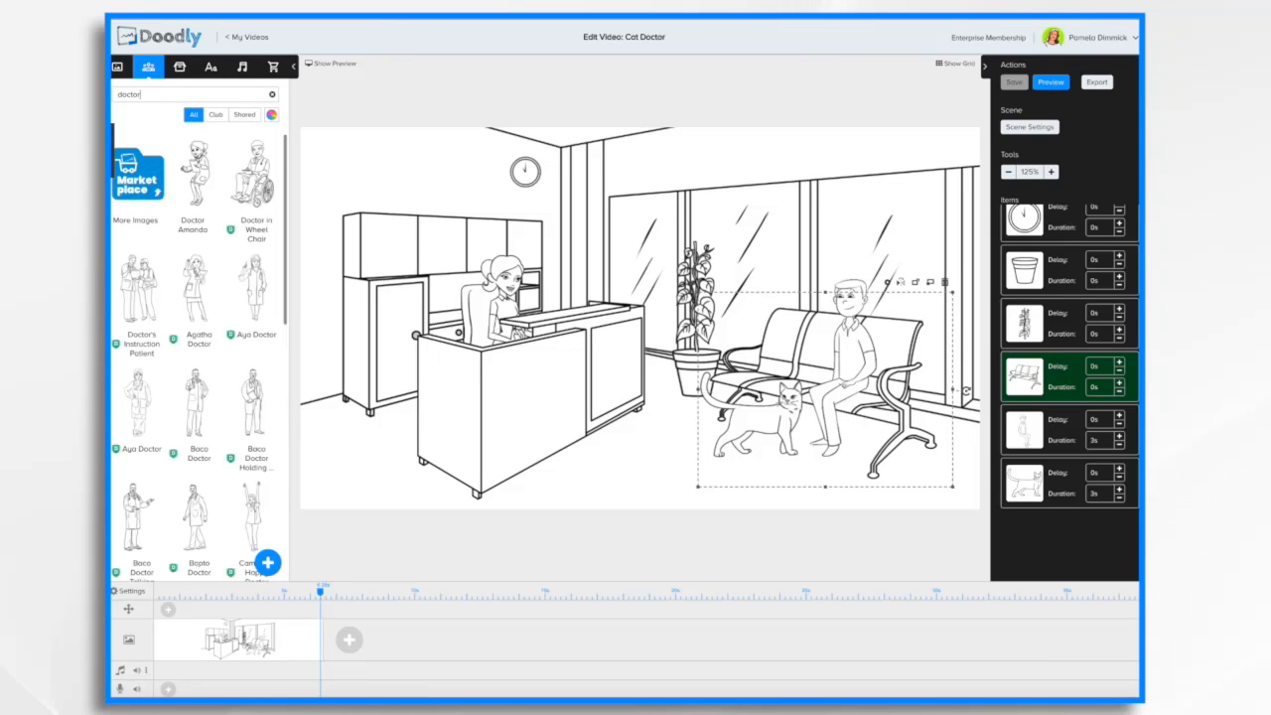
scroll(233, 357, down, 15)
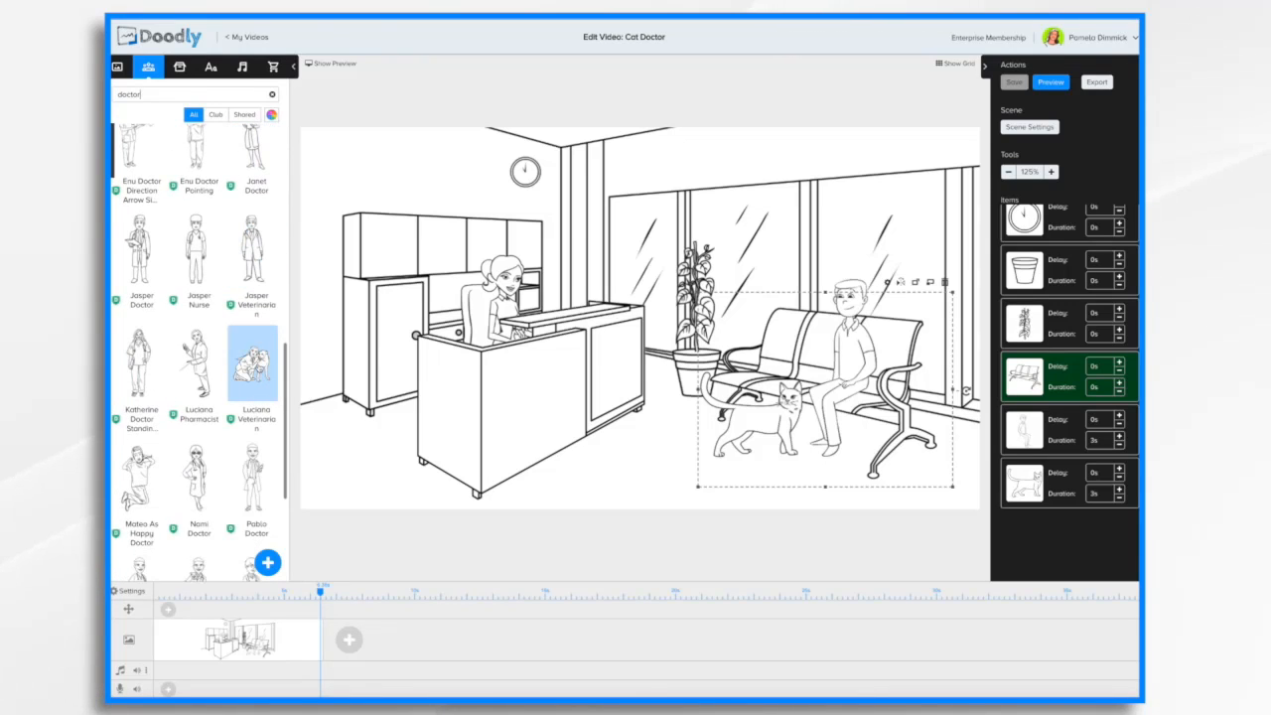
drag(252, 367, 407, 389)
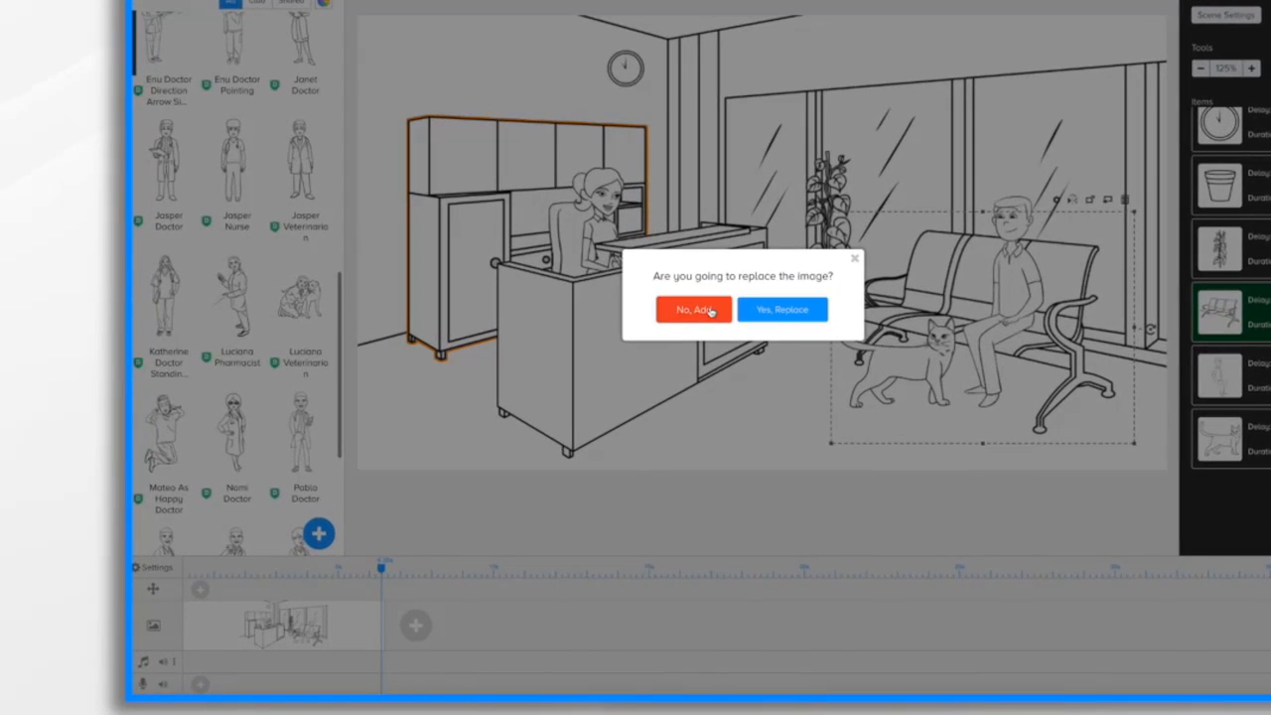
click(710, 311)
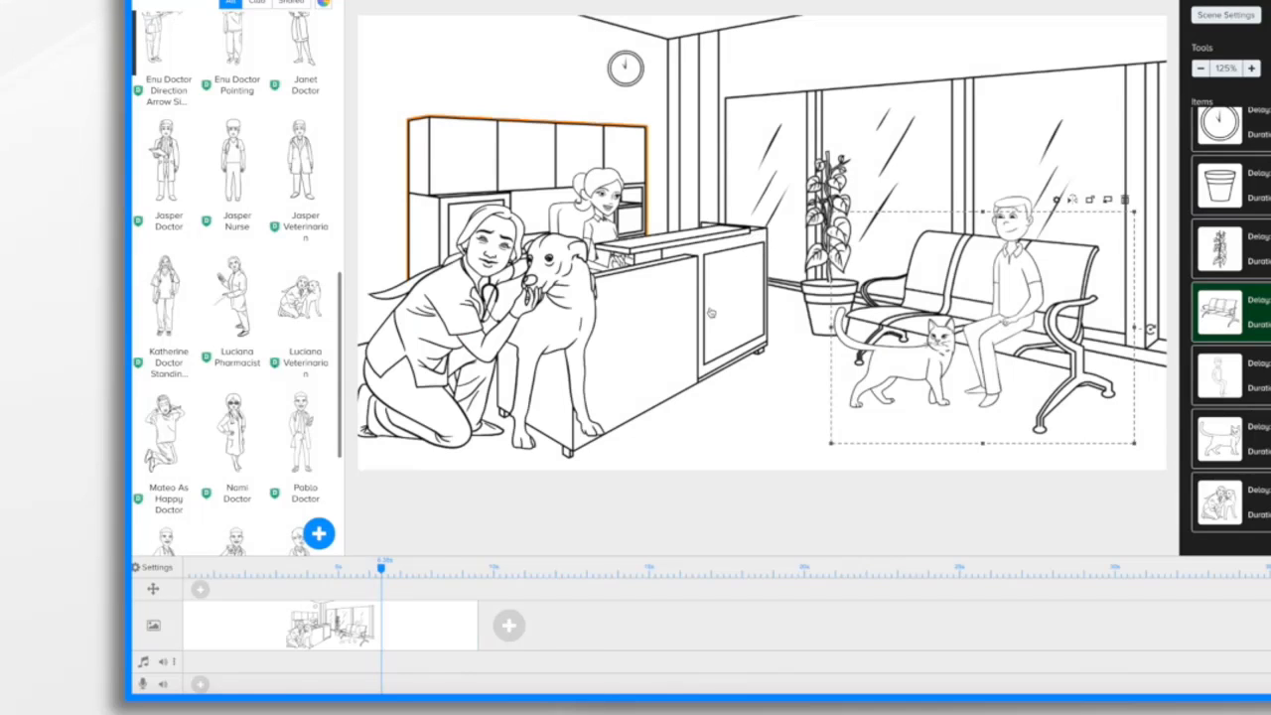
Shrink the kneeling veterinarian with the dog and place them on the floor in front of the reception desk, facing the cat.
drag(482, 328, 665, 342)
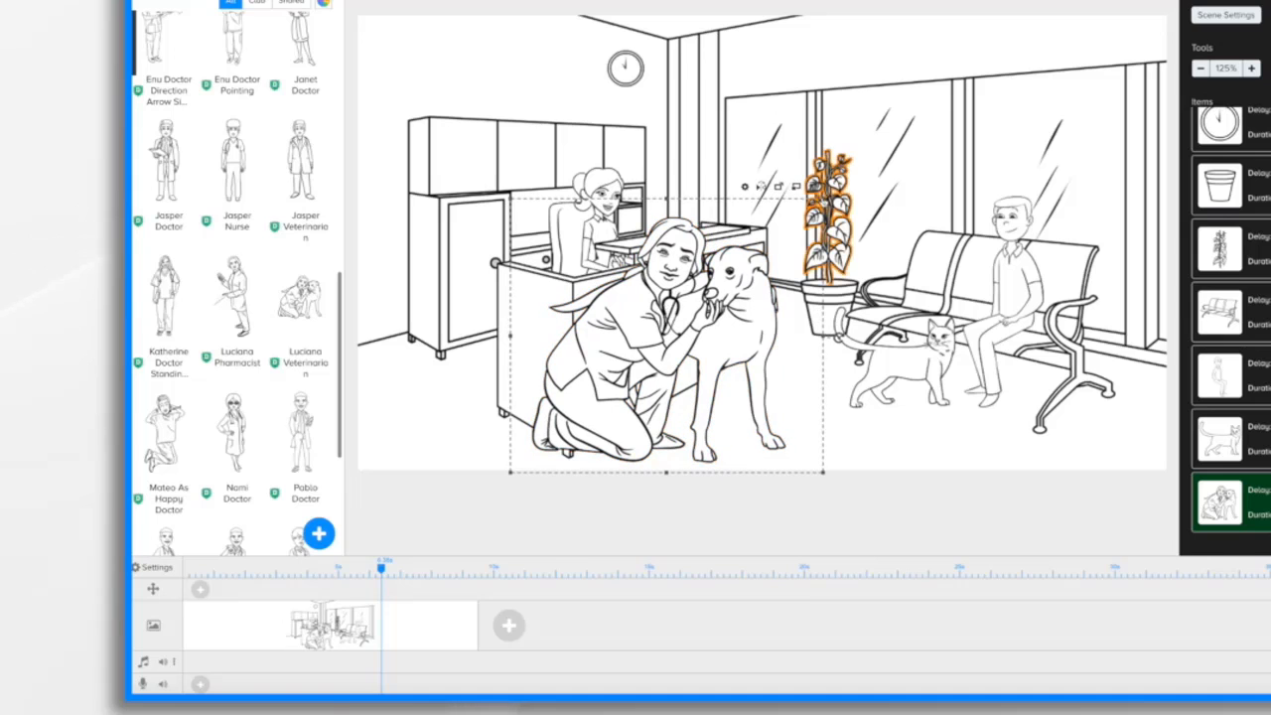
drag(823, 198, 745, 268)
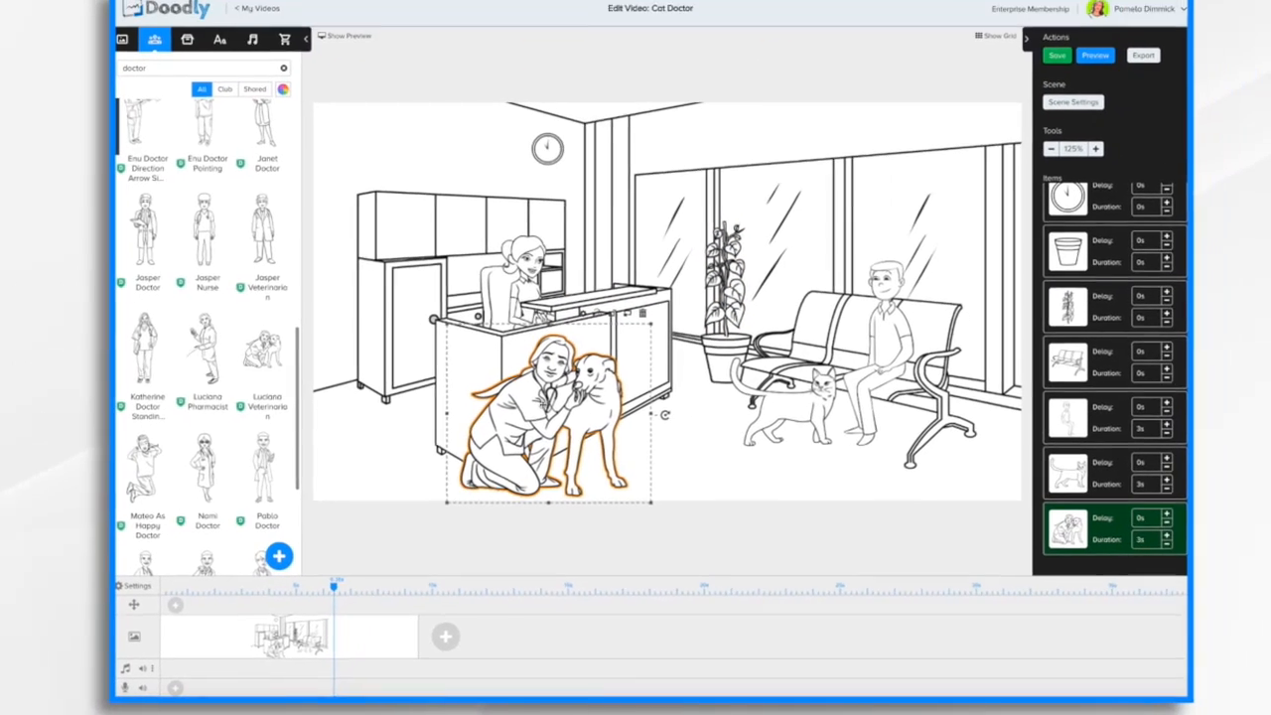
drag(547, 400, 623, 388)
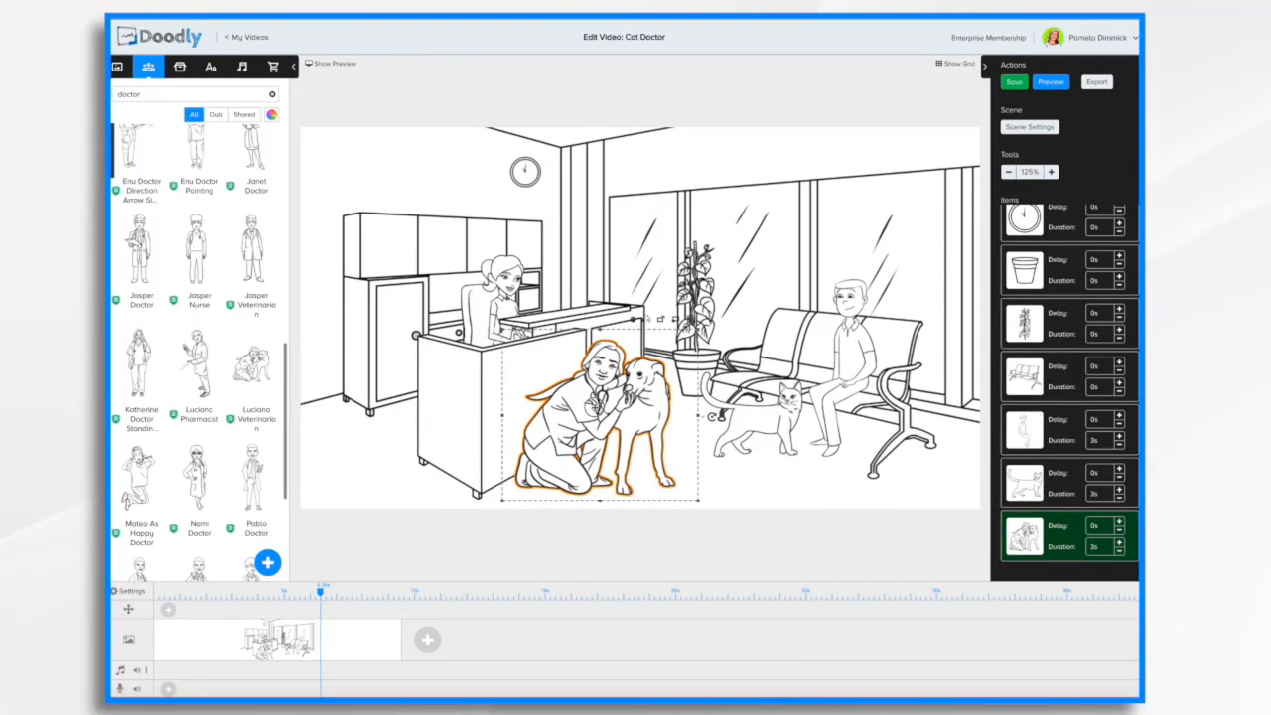
Set the delay of the veterinarian-with-dog item to 5s and preview the video.
scroll(1056, 485, down, 1)
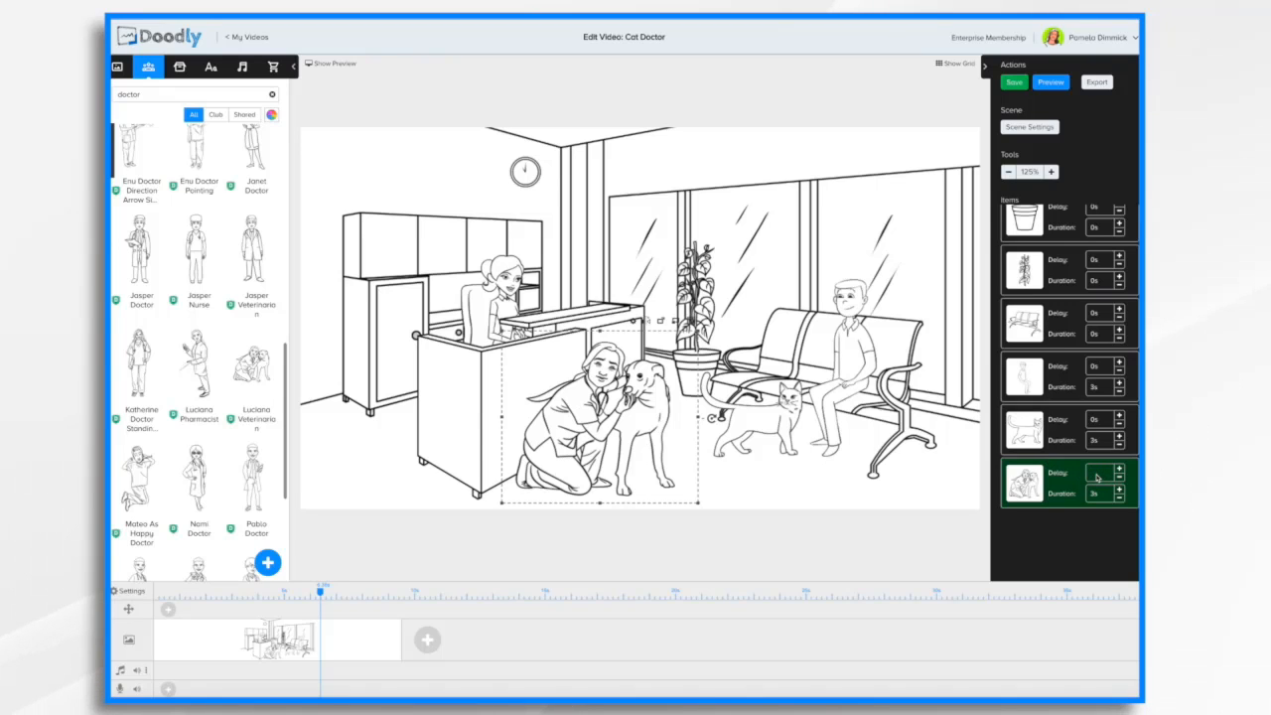
text(5)
key(Return)
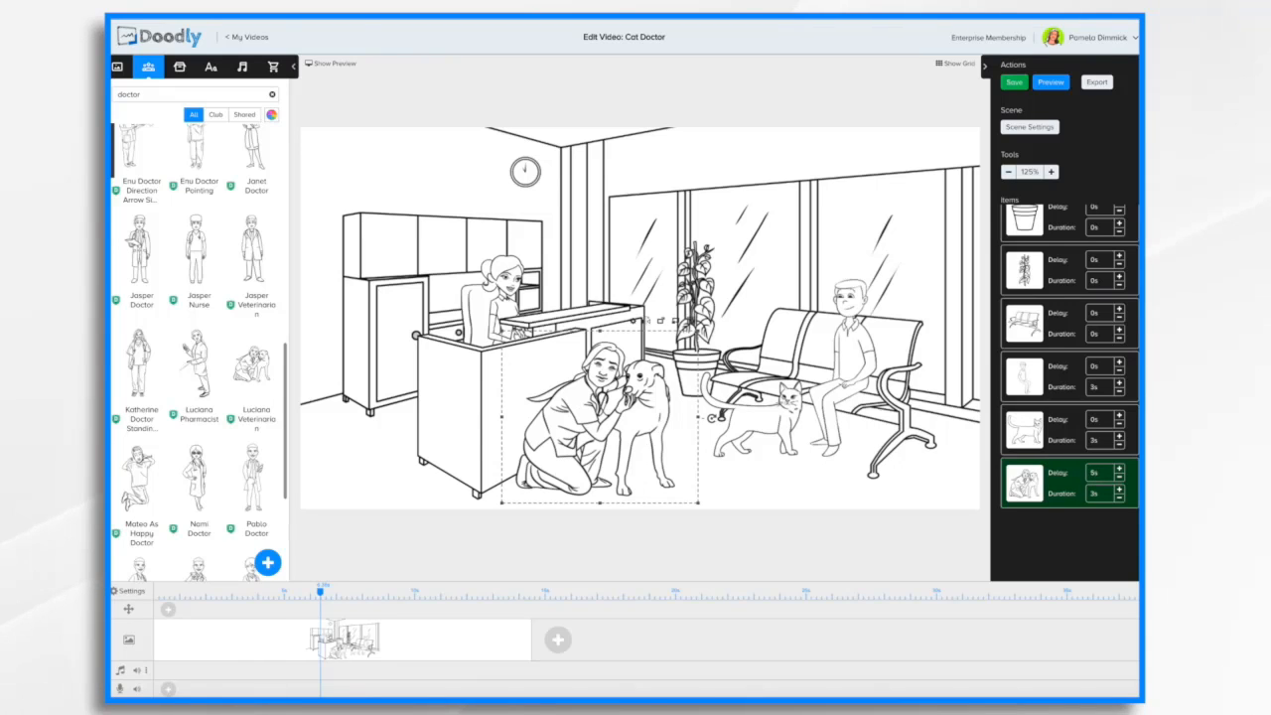
click(1052, 83)
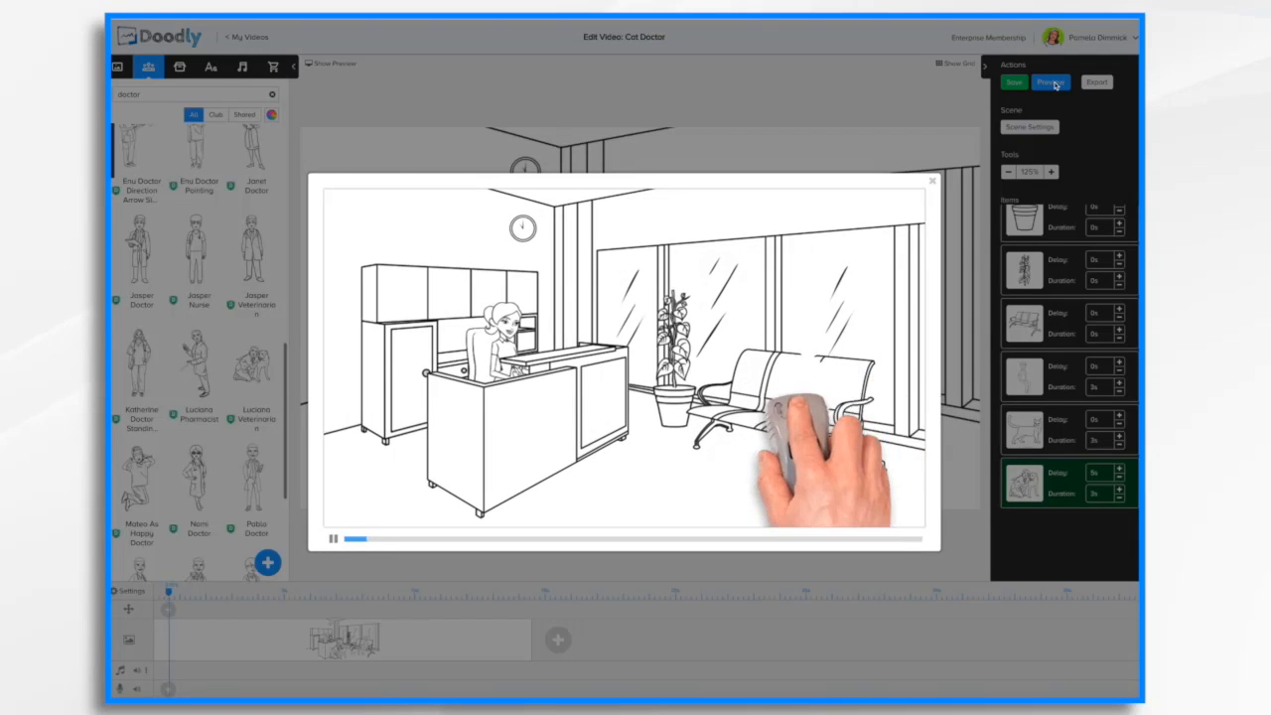